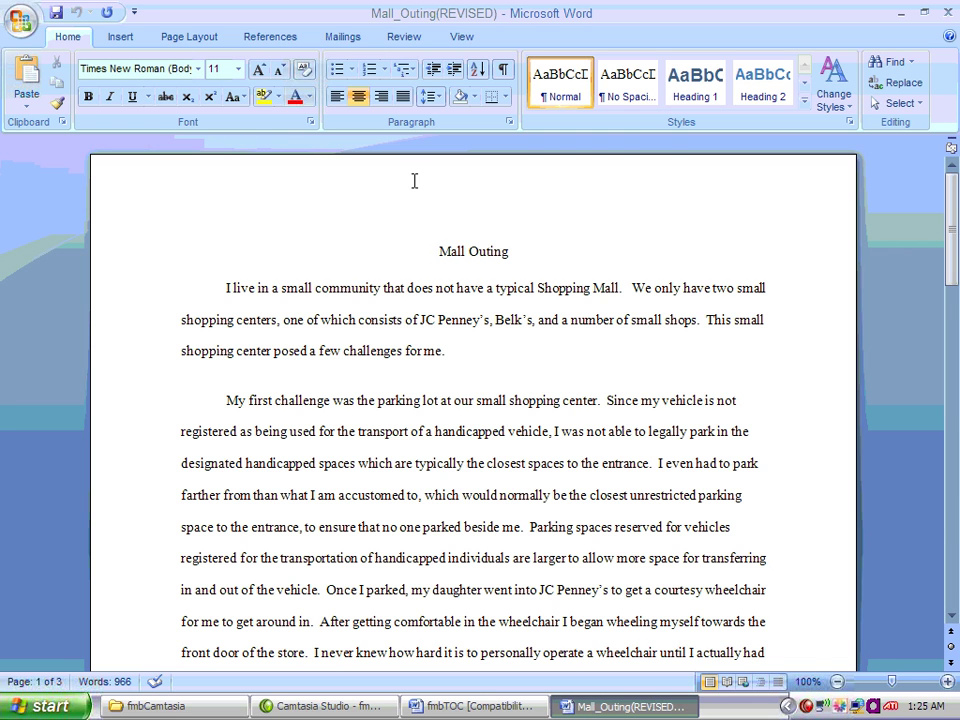
pyautogui.click(439, 254)
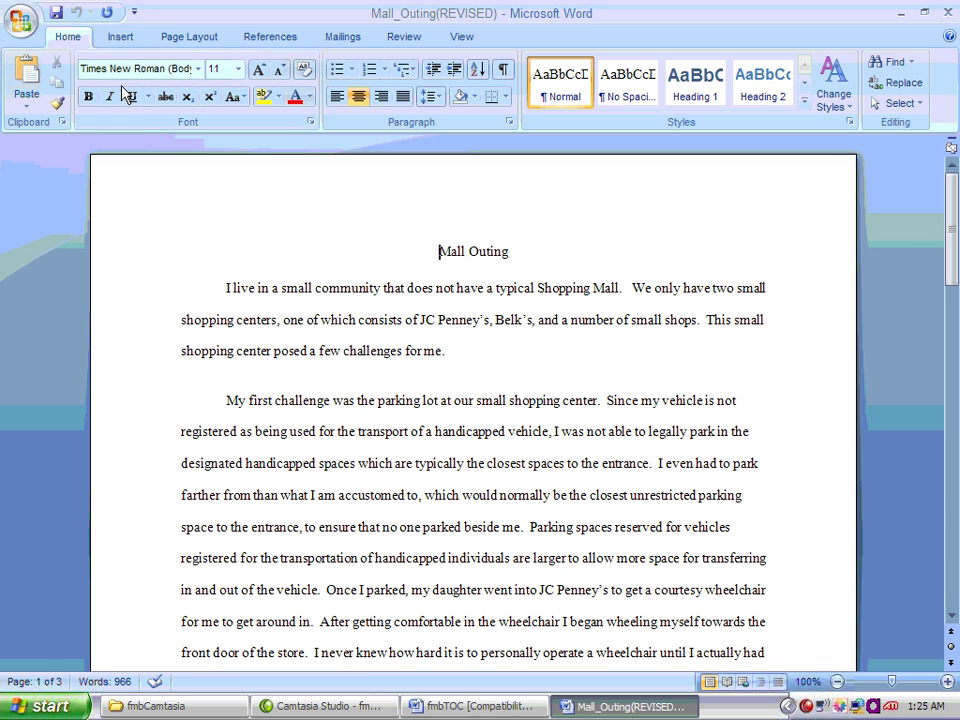
pyautogui.click(274, 242)
pyautogui.moveTo(381, 259); pyautogui.dragTo(417, 288)
pyautogui.click(435, 293)
pyautogui.rightClick(434, 299)
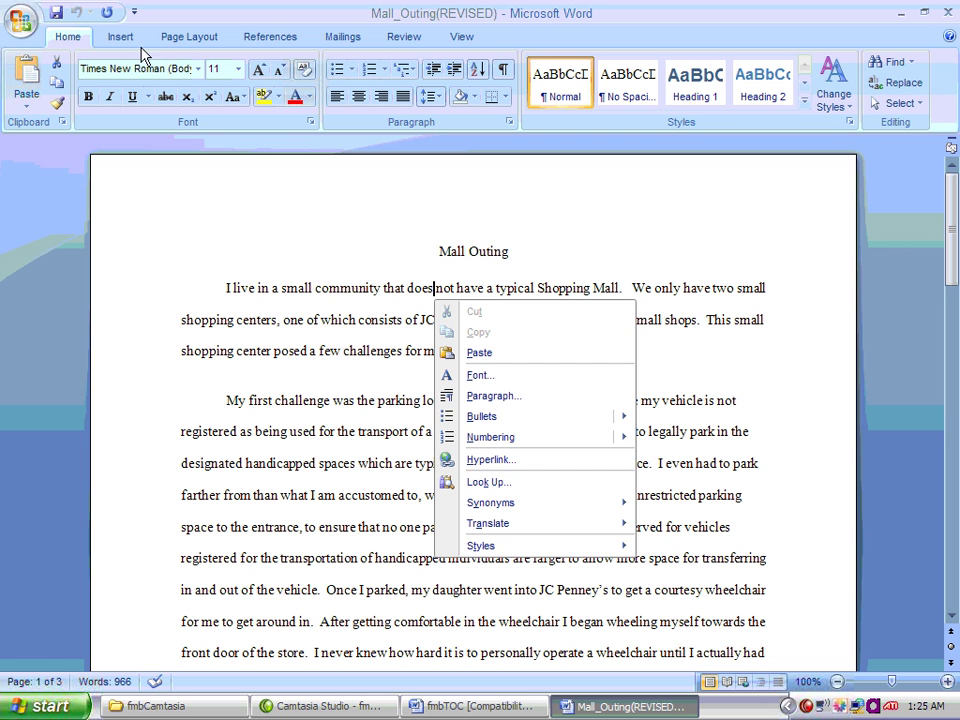
pyautogui.click(354, 212)
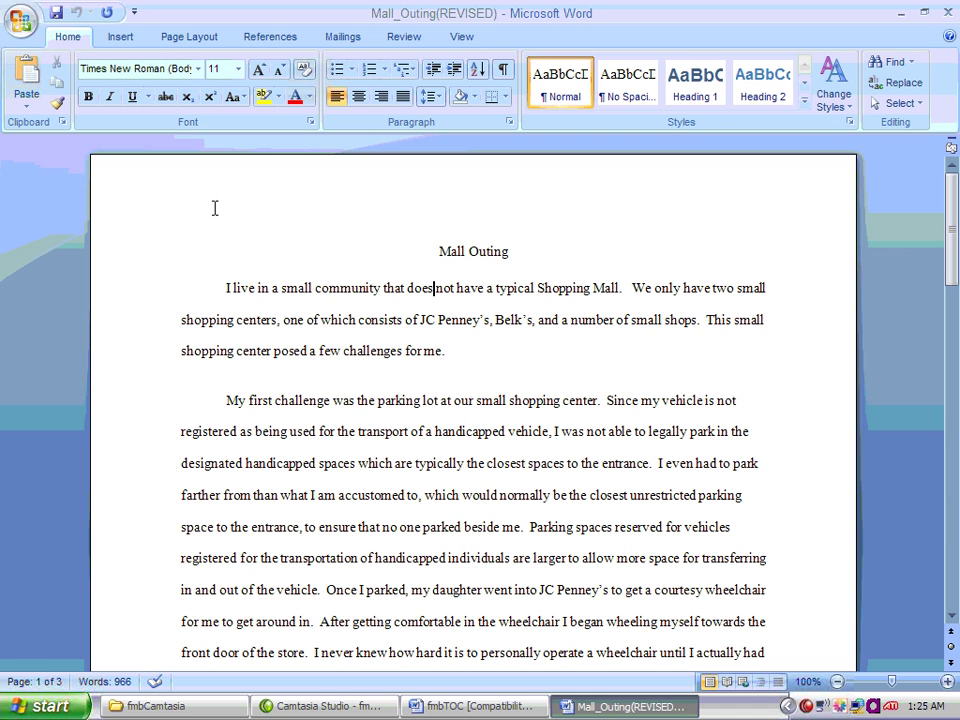
# Try the Algerian font at the start of the first paragraph's second line without selecting any text
pyautogui.rightClick(172, 320)
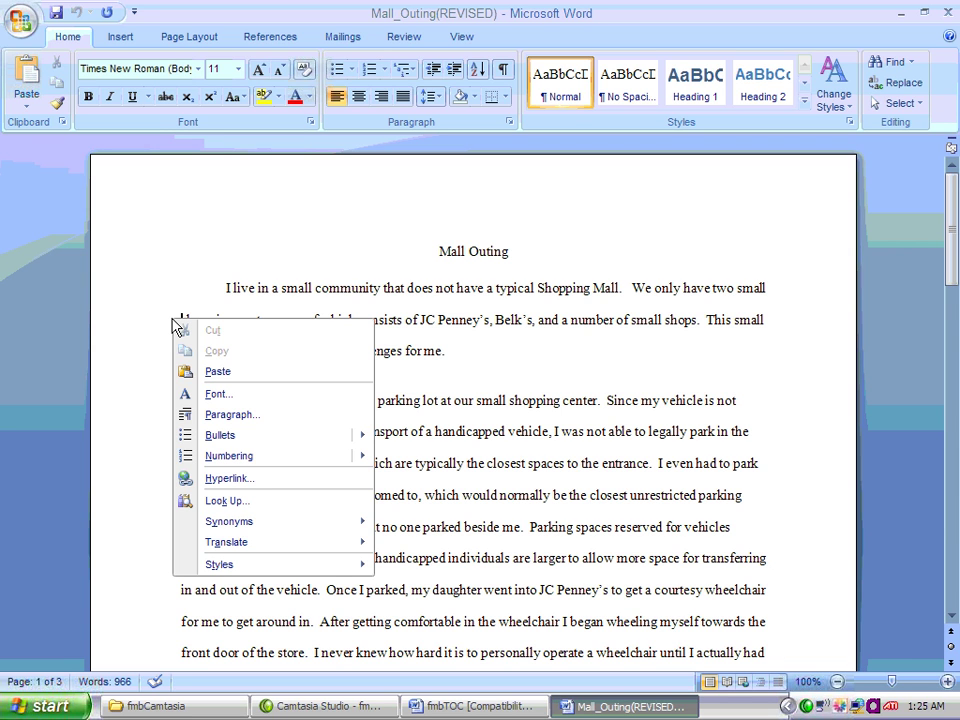
pyautogui.click(240, 275)
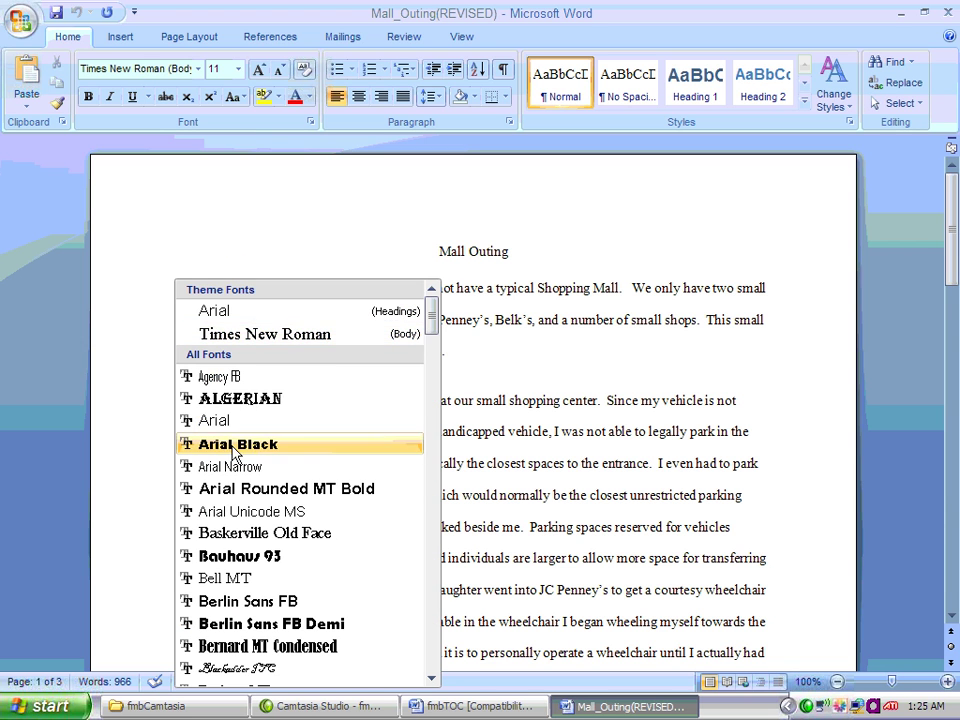
pyautogui.click(230, 400)
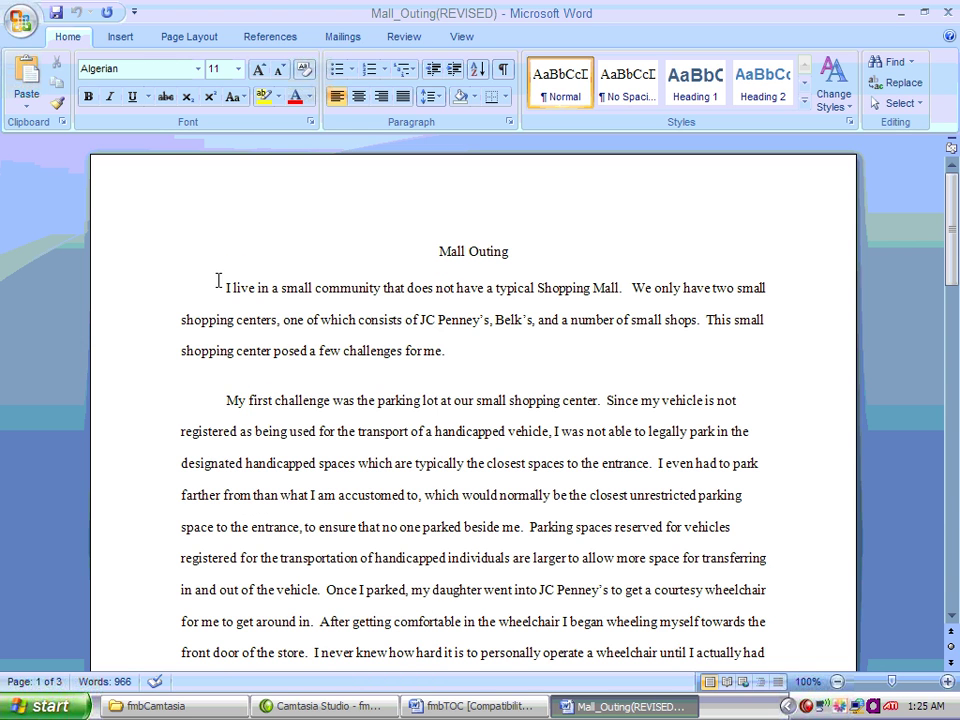
pyautogui.click(272, 271)
# Try formatting the first body paragraph as a bulleted item and undo the bullet formatting
pyautogui.click(258, 322)
pyautogui.hotkey('ctrl', 'shift', 'l')
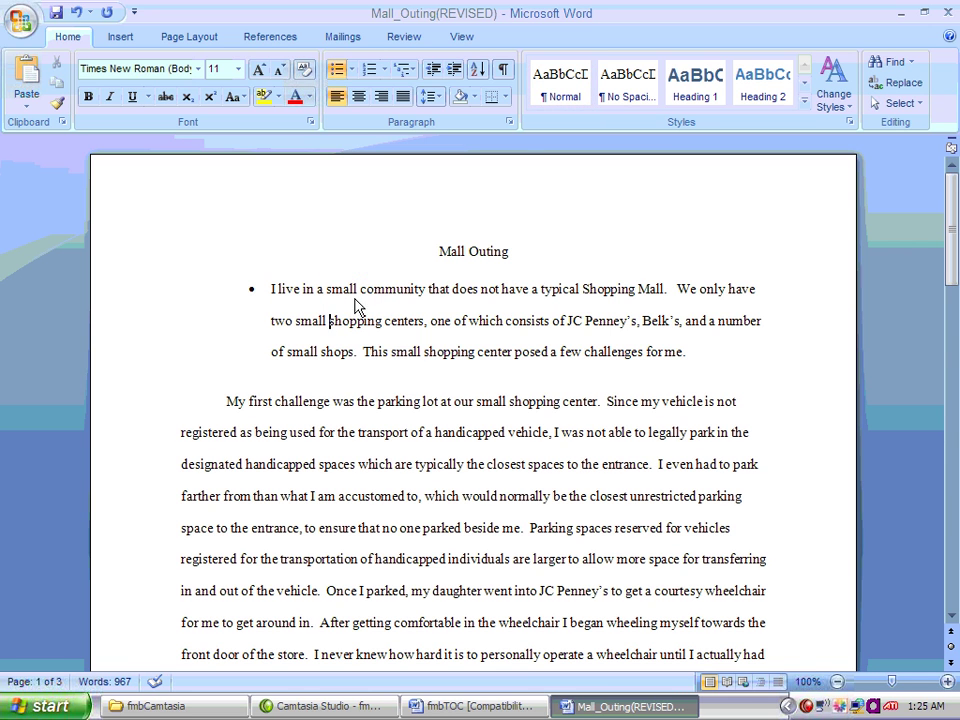
pyautogui.click(375, 251)
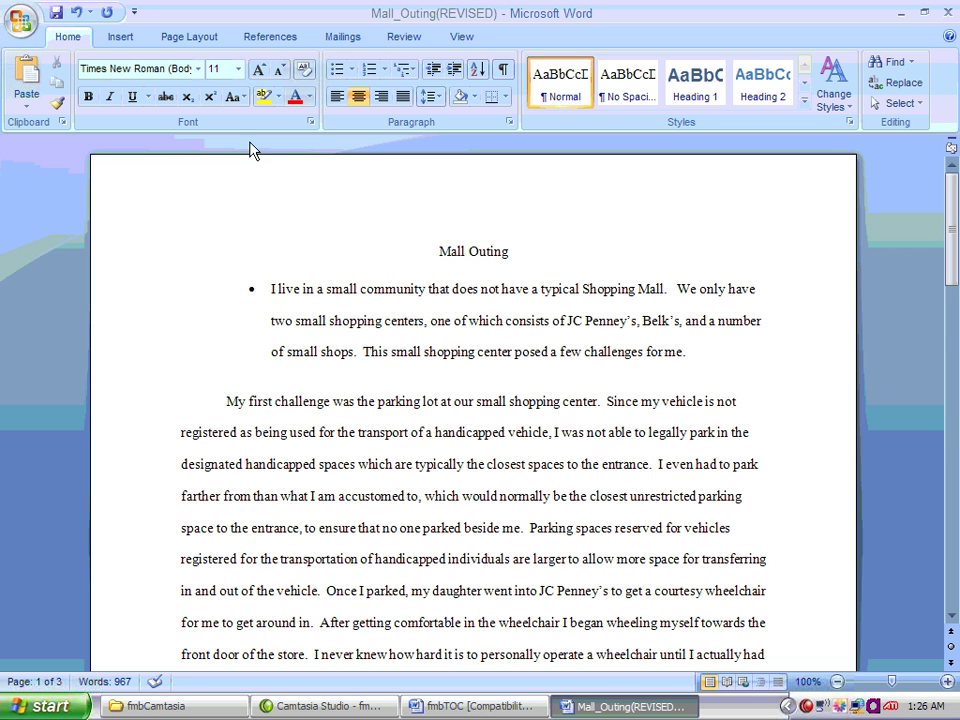
pyautogui.click(74, 14)
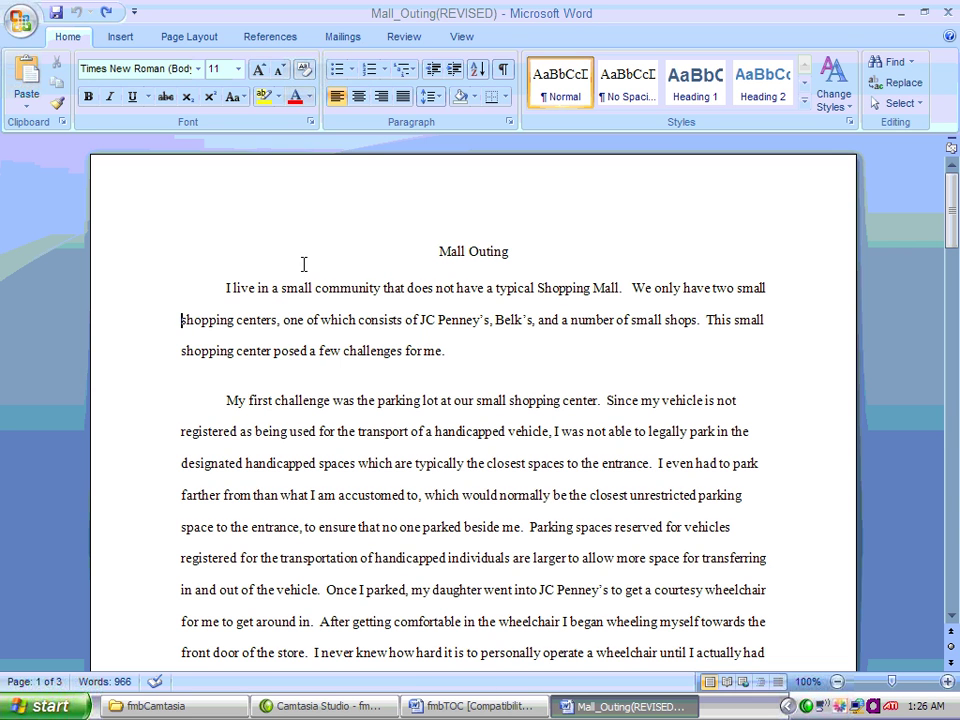
# Set the line spacing of the whole first body paragraph to Single
pyautogui.moveTo(224, 286); pyautogui.dragTo(460, 356)
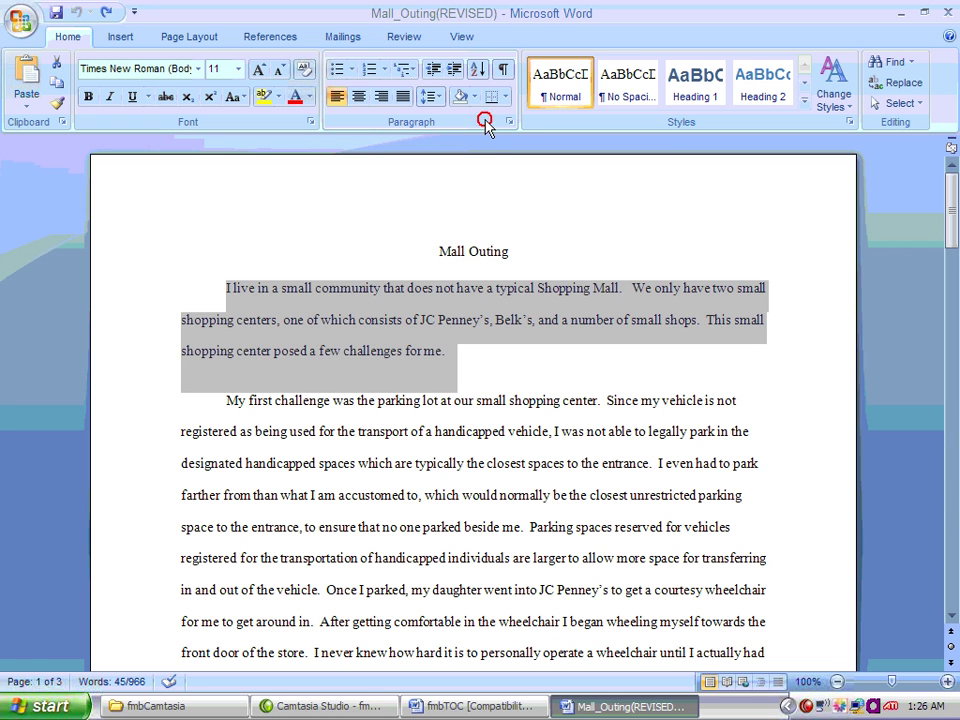
pyautogui.click(511, 121)
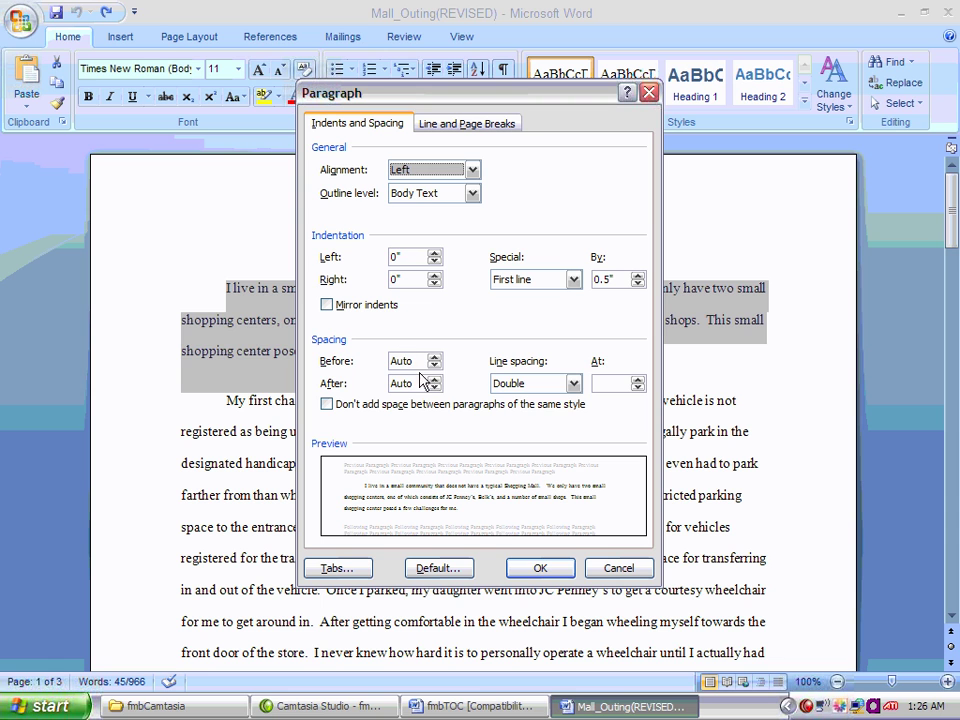
pyautogui.click(573, 383)
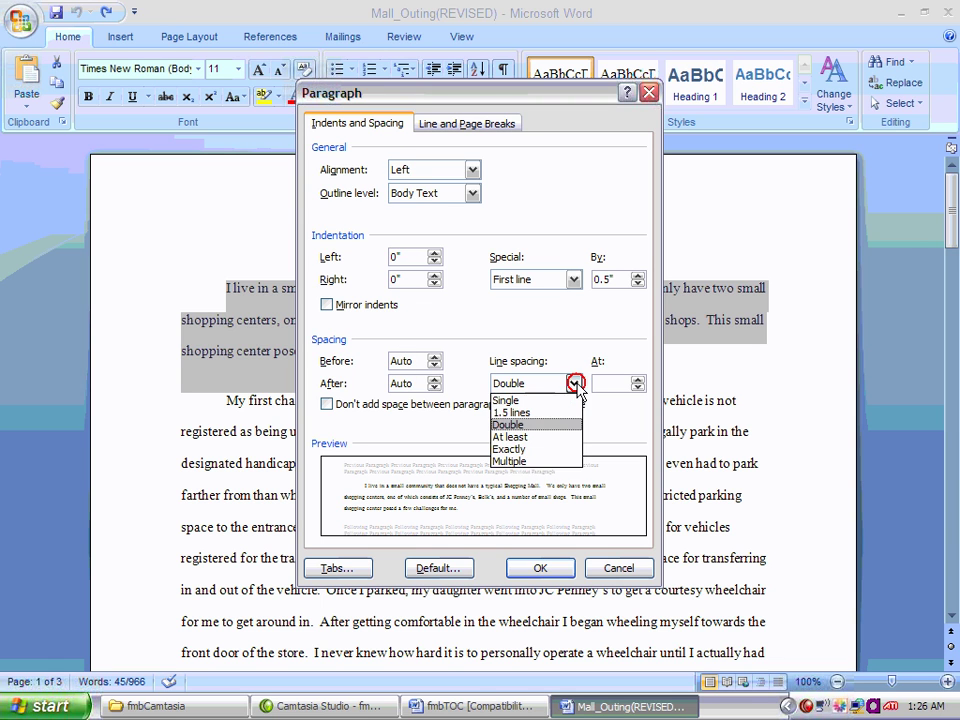
pyautogui.click(553, 400)
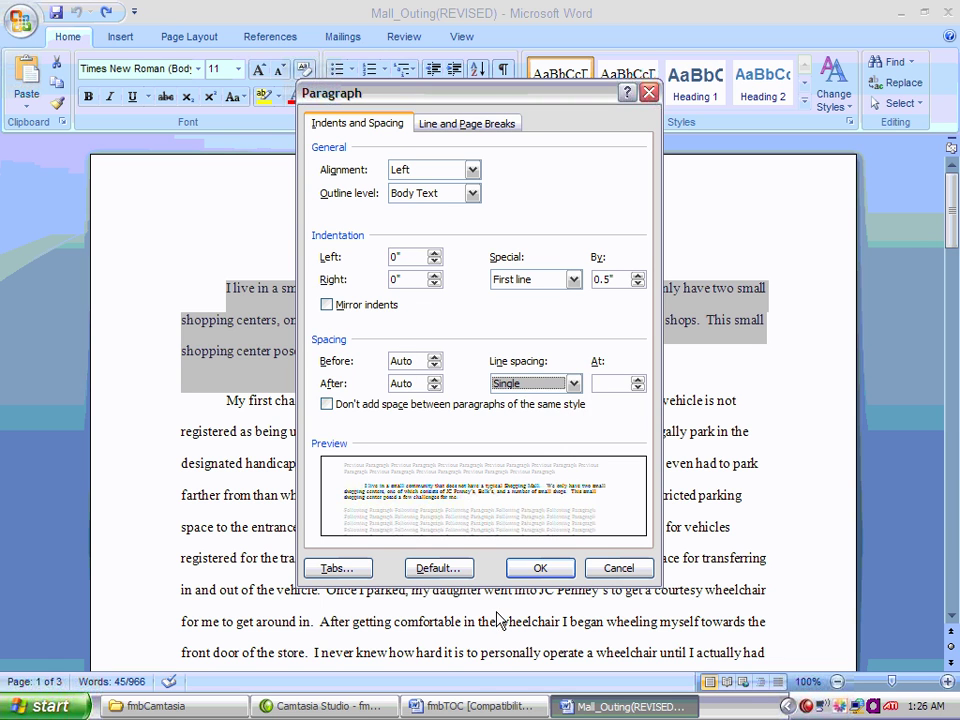
pyautogui.click(539, 568)
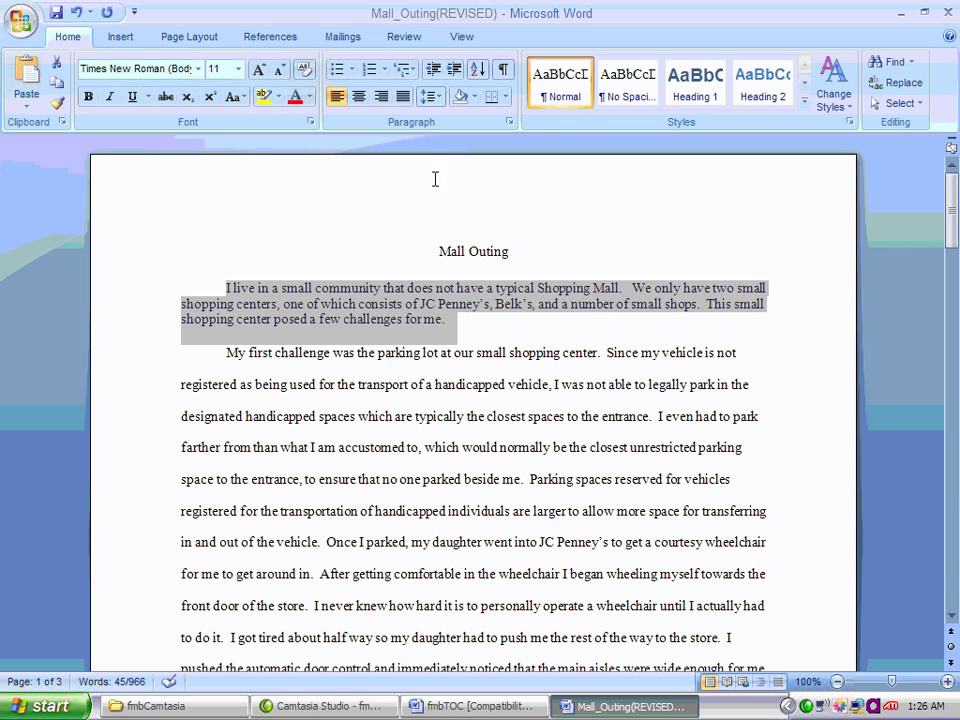
# Set the line spacing of the selected first paragraph to Double
pyautogui.click(509, 121)
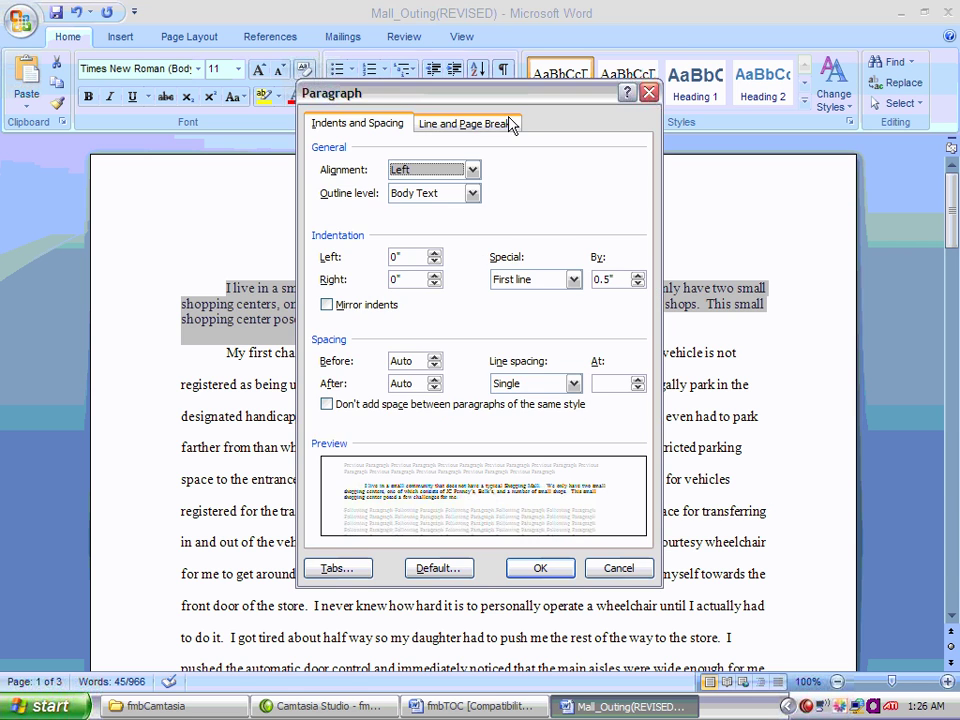
pyautogui.click(573, 384)
pyautogui.click(544, 424)
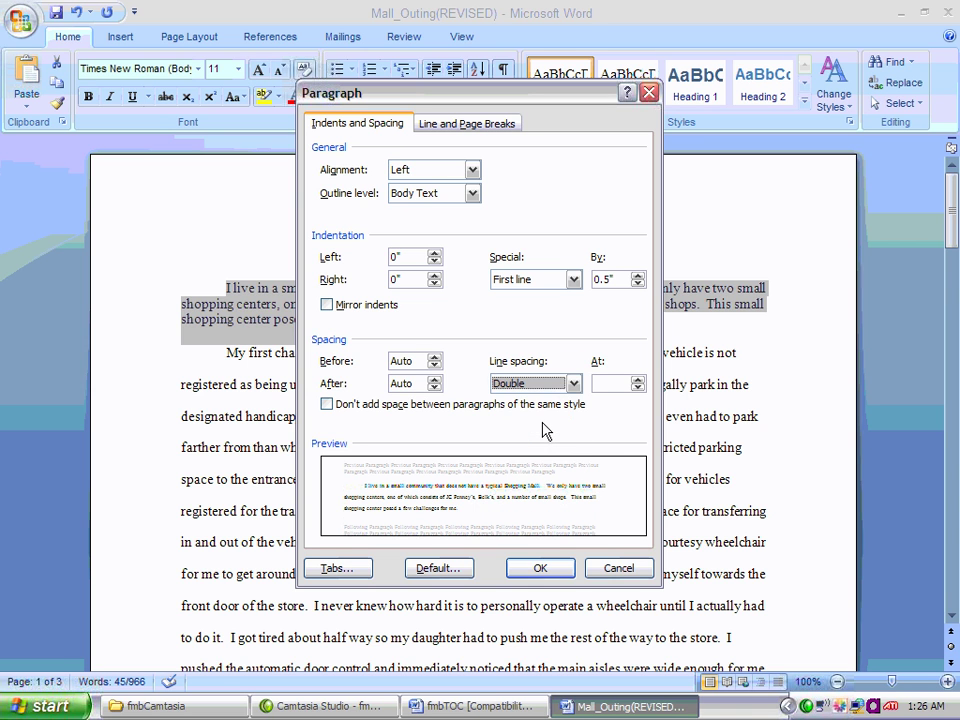
pyautogui.click(545, 568)
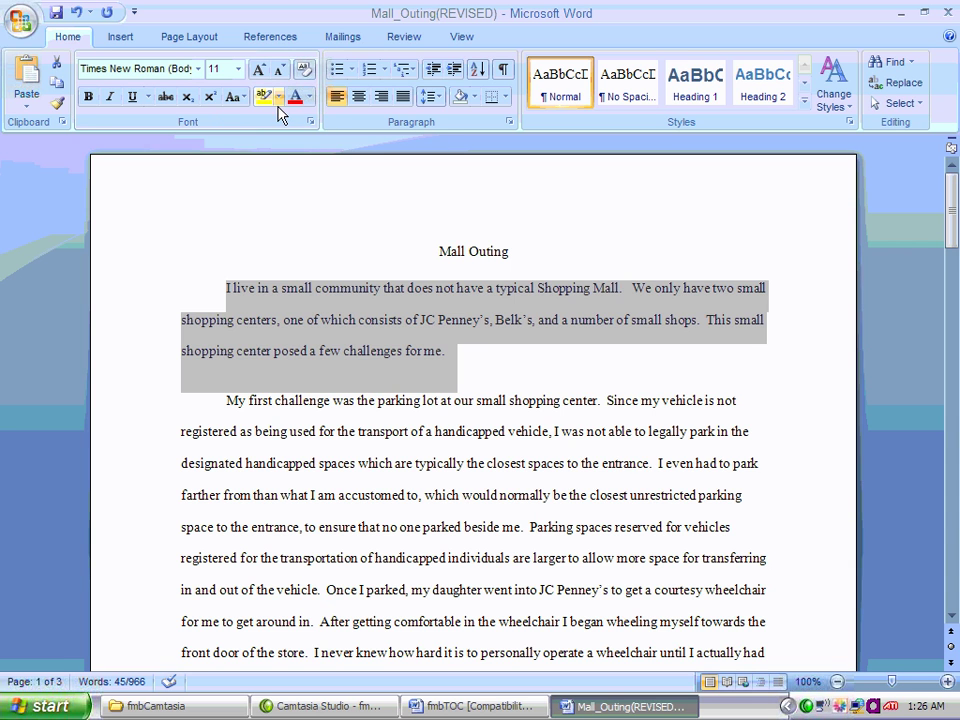
pyautogui.rightClick(315, 300)
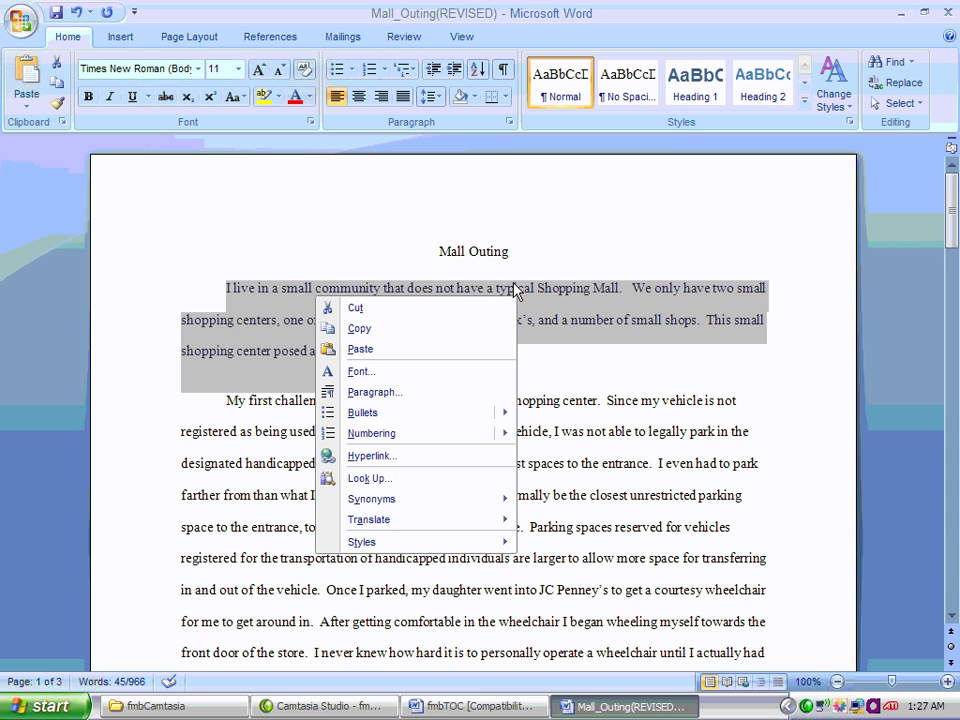
pyautogui.click(638, 255)
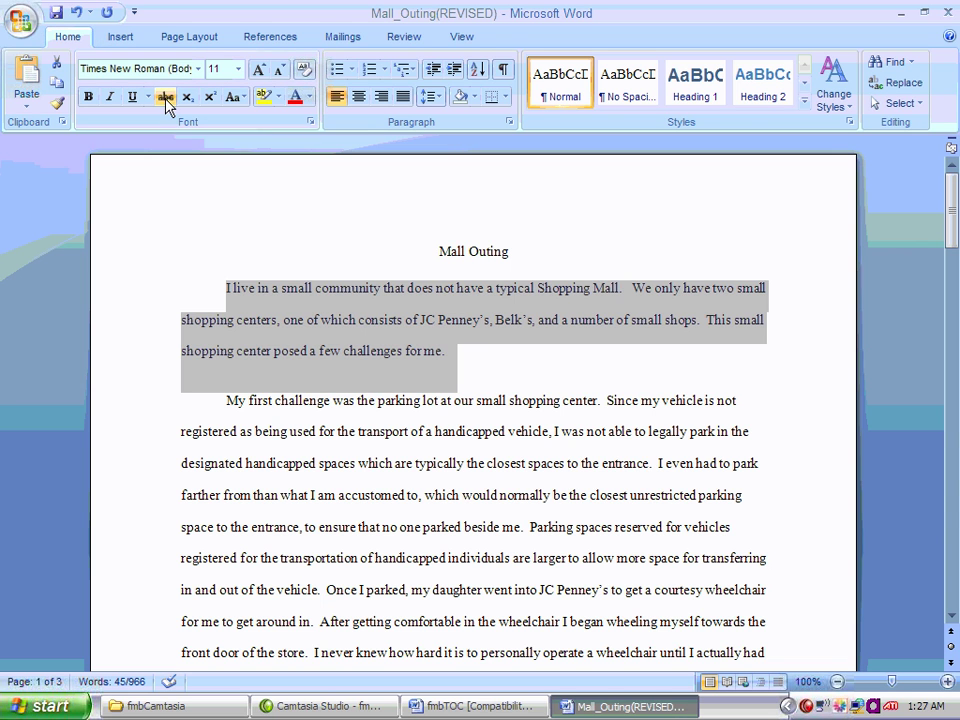
# Switch the review display to Original Showing Markup, then Final, and back to Final Showing Markup, and deselect the paragraph
pyautogui.click(403, 40)
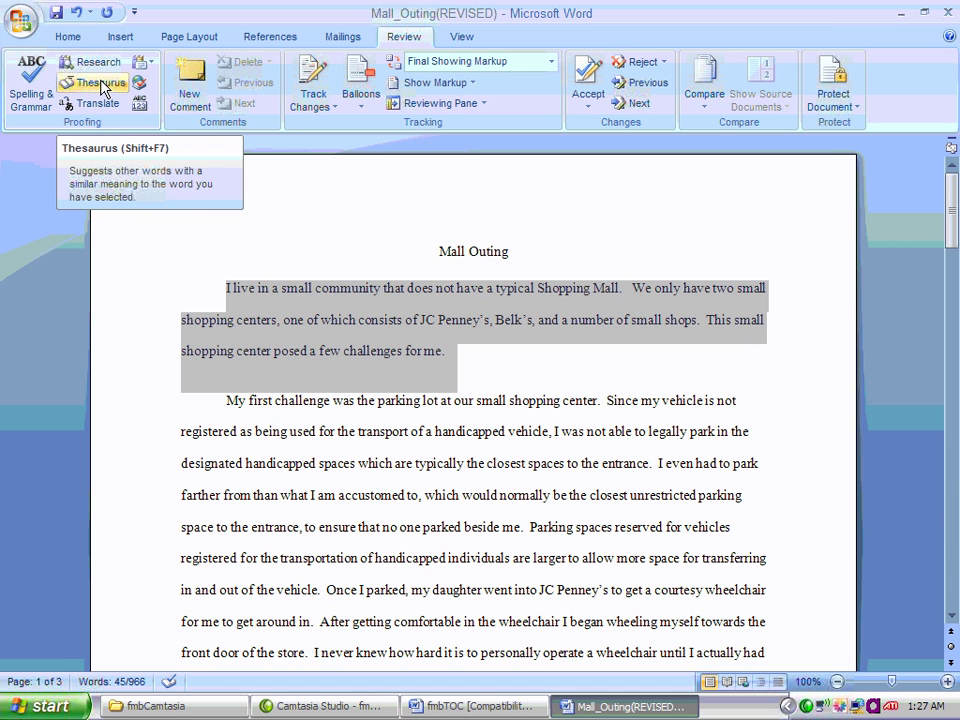
pyautogui.click(550, 65)
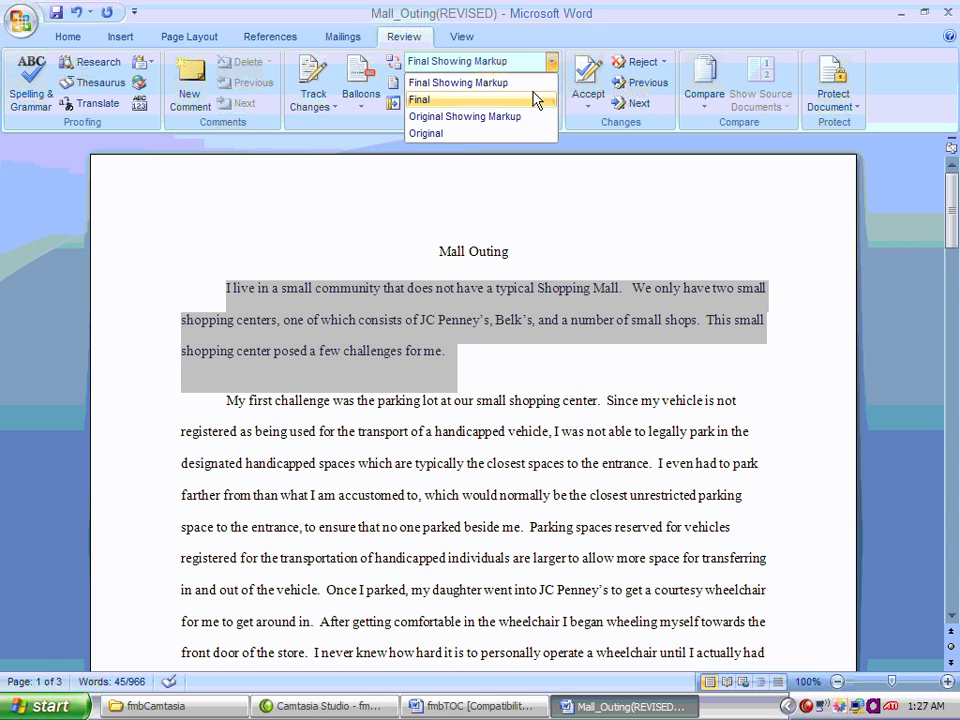
pyautogui.click(525, 116)
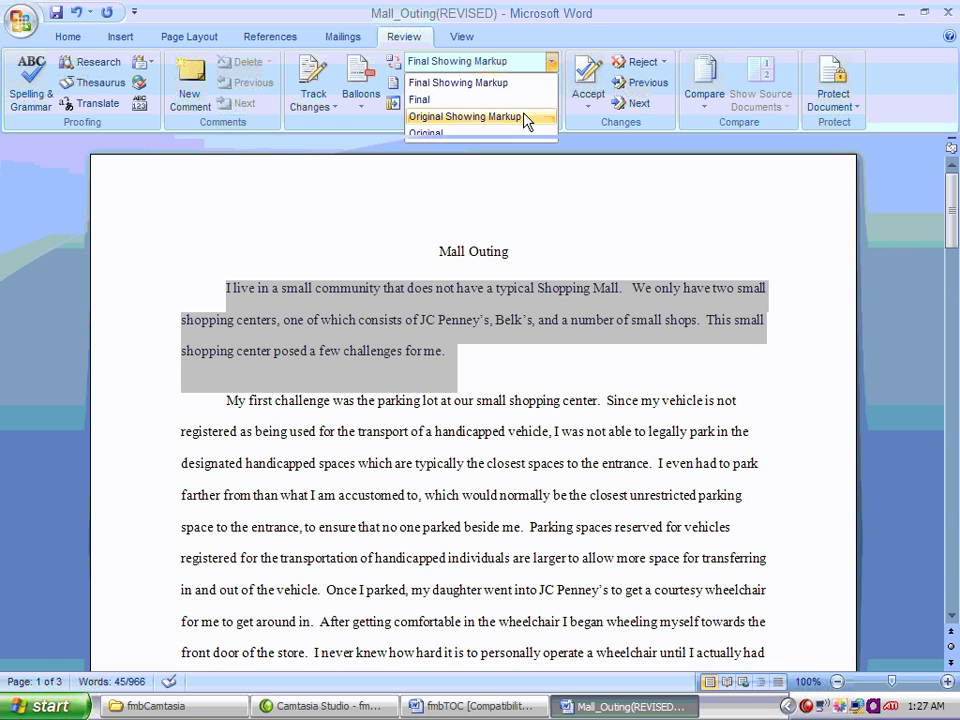
pyautogui.click(549, 64)
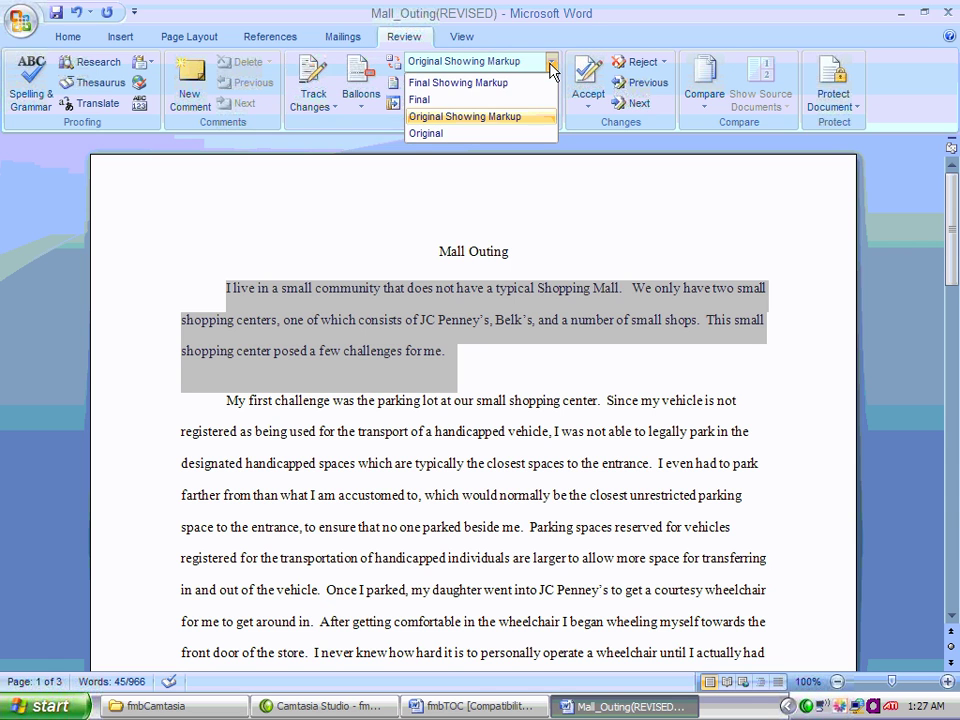
pyautogui.click(451, 104)
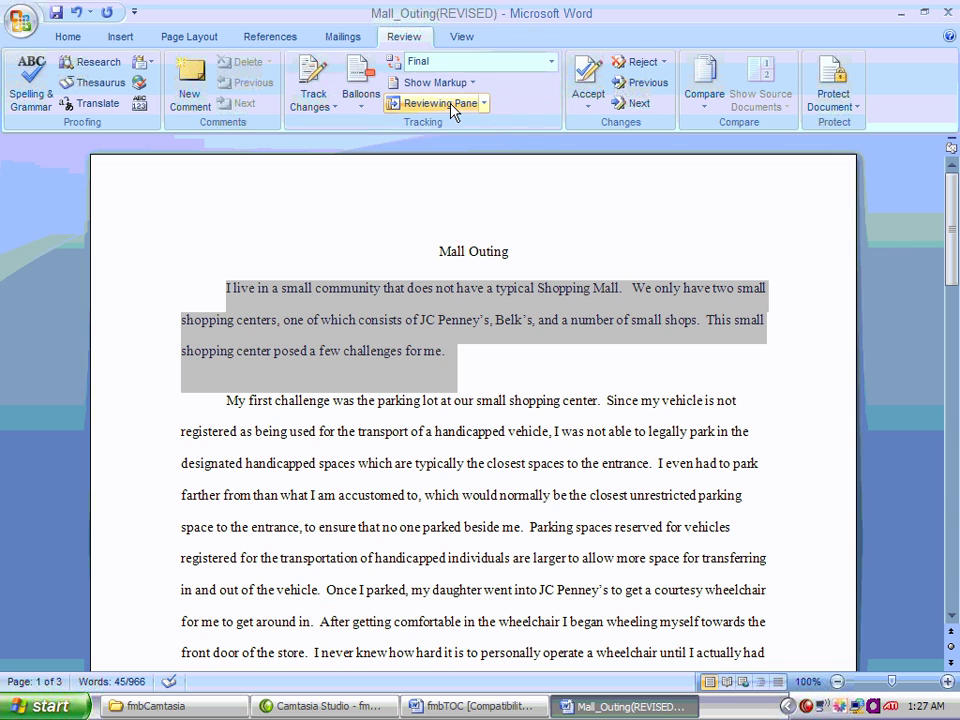
pyautogui.click(552, 64)
pyautogui.click(527, 82)
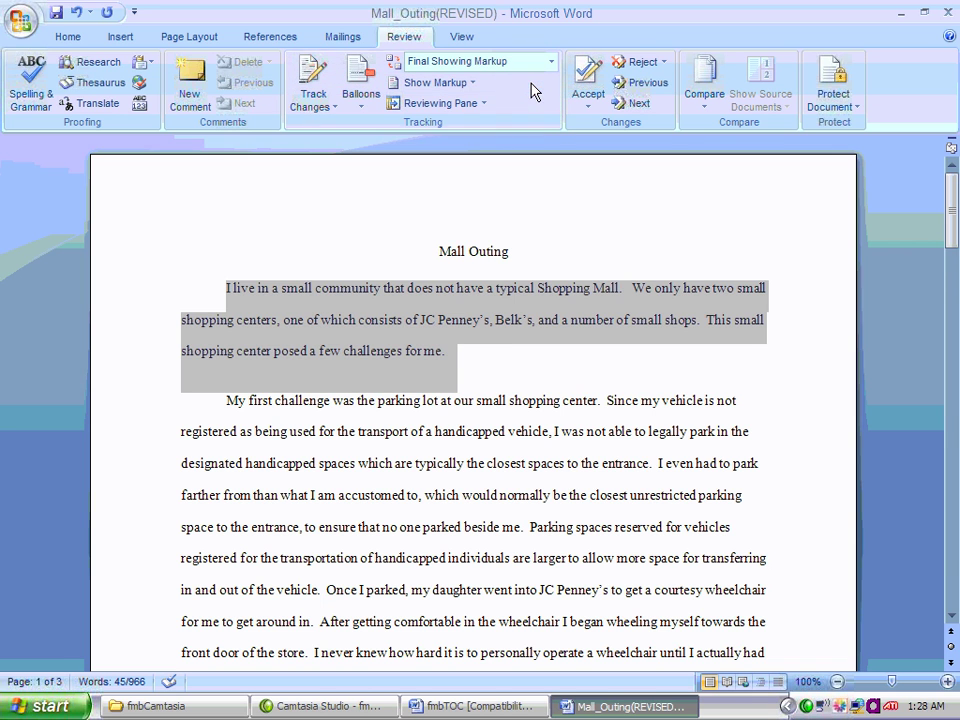
pyautogui.click(621, 300)
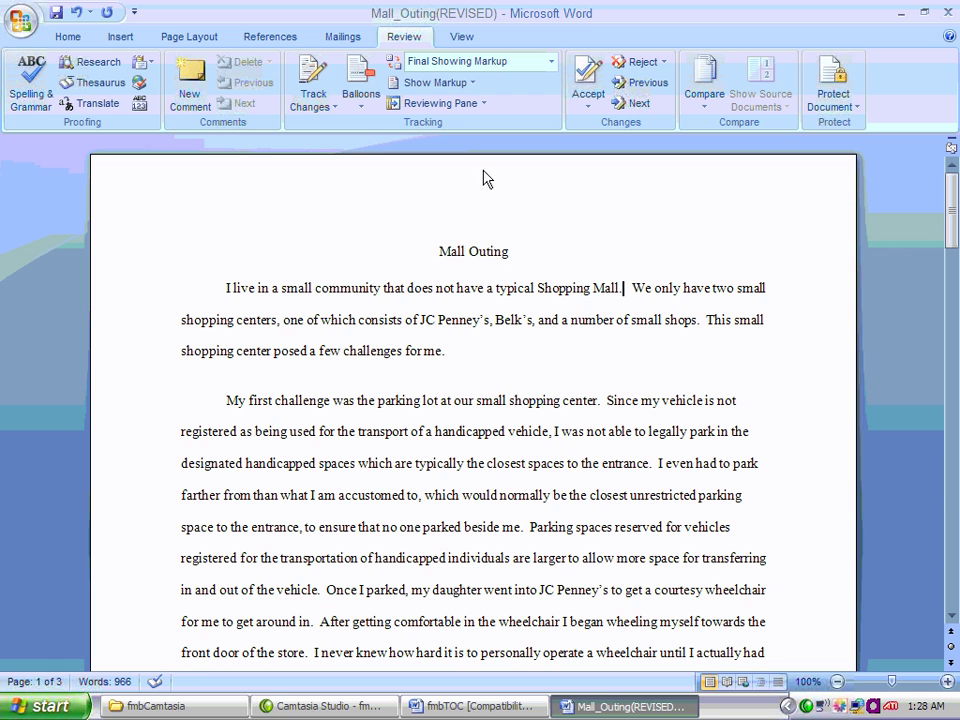
pyautogui.click(440, 83)
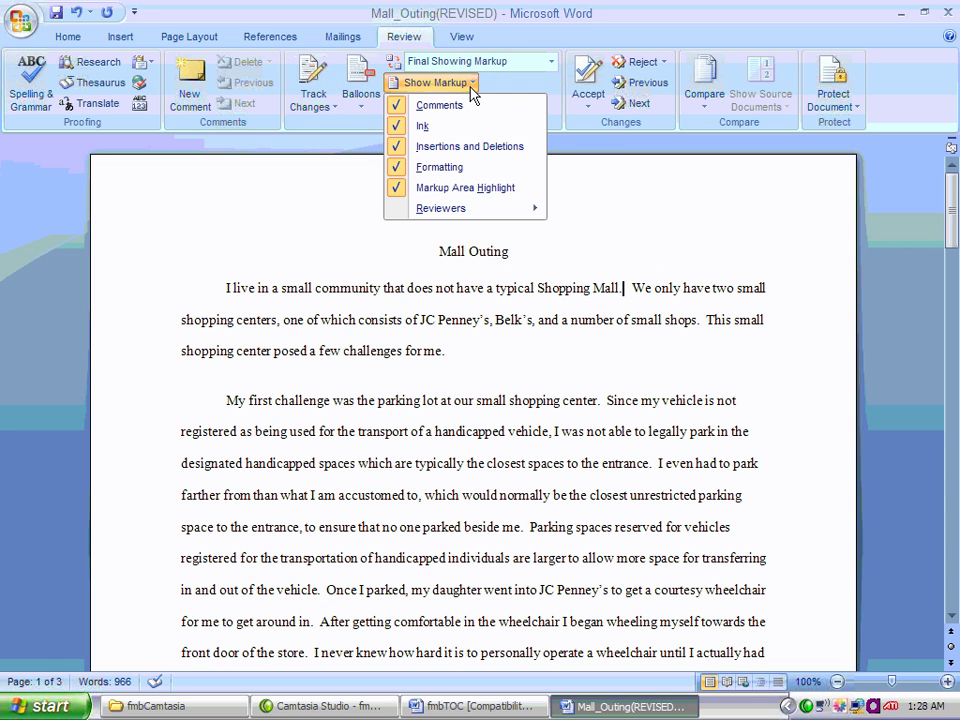
pyautogui.moveTo(493, 214)
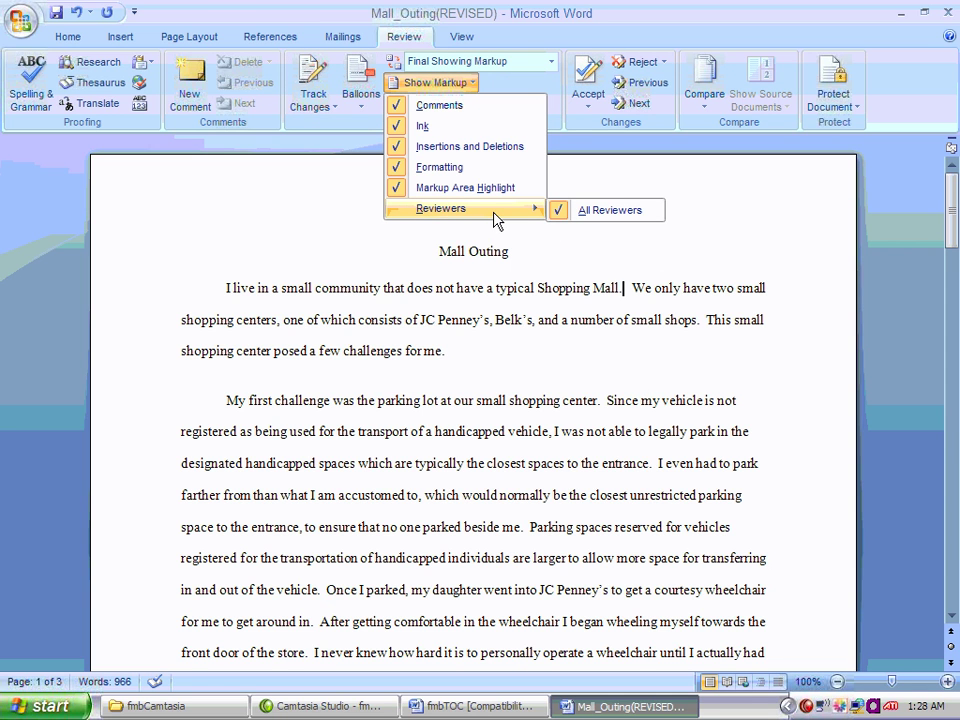
pyautogui.click(575, 173)
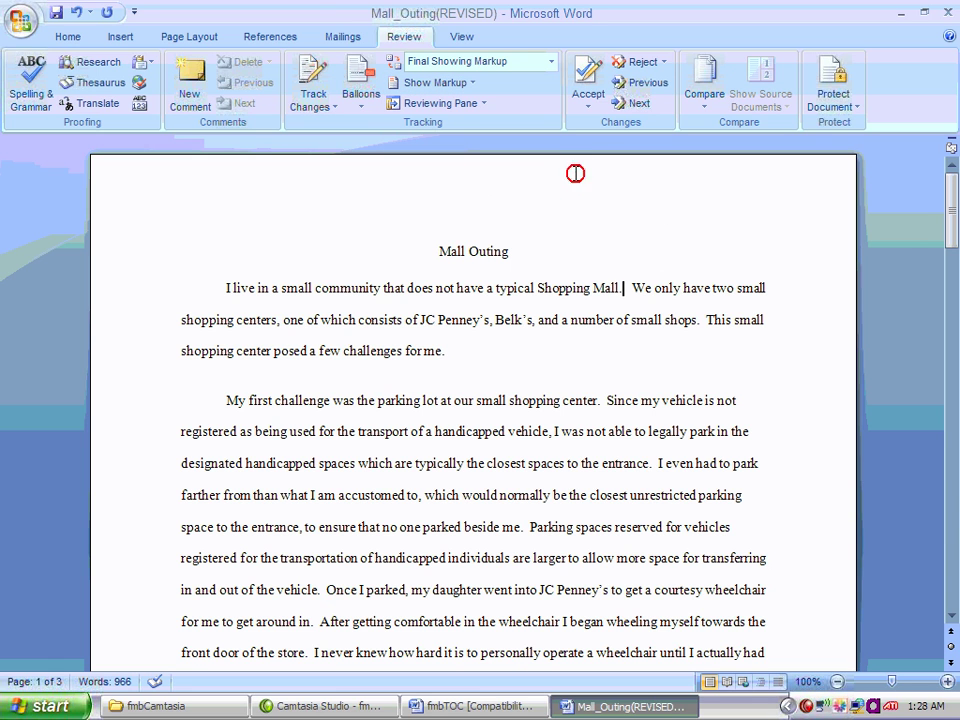
# Turn Track Changes on and off again, and view the available balloon display options
pyautogui.click(318, 76)
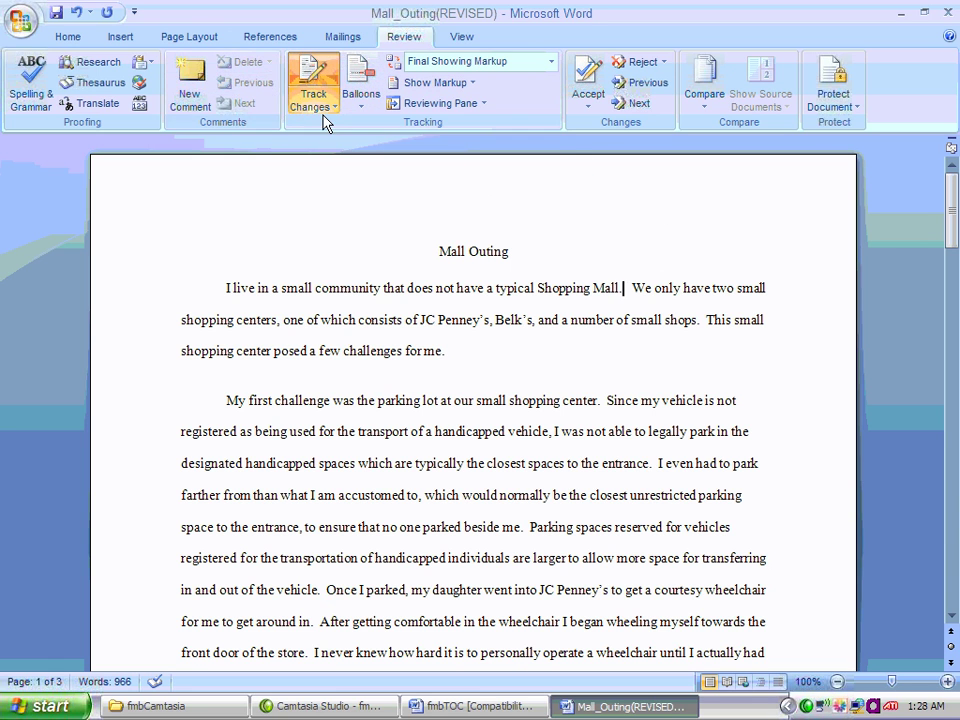
pyautogui.click(316, 106)
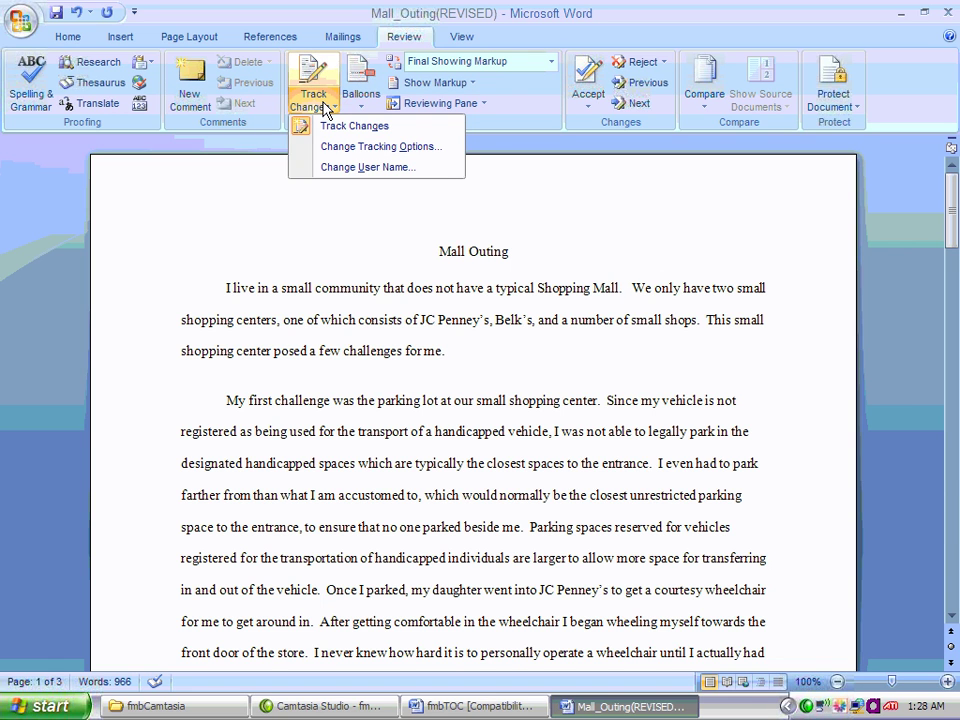
pyautogui.click(322, 127)
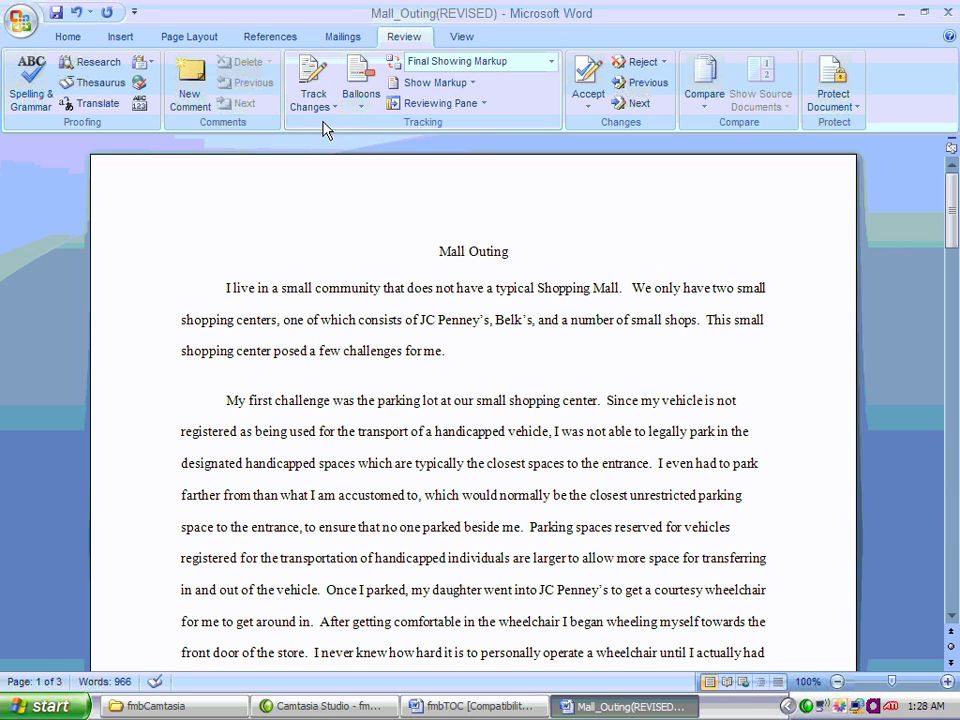
pyautogui.click(361, 108)
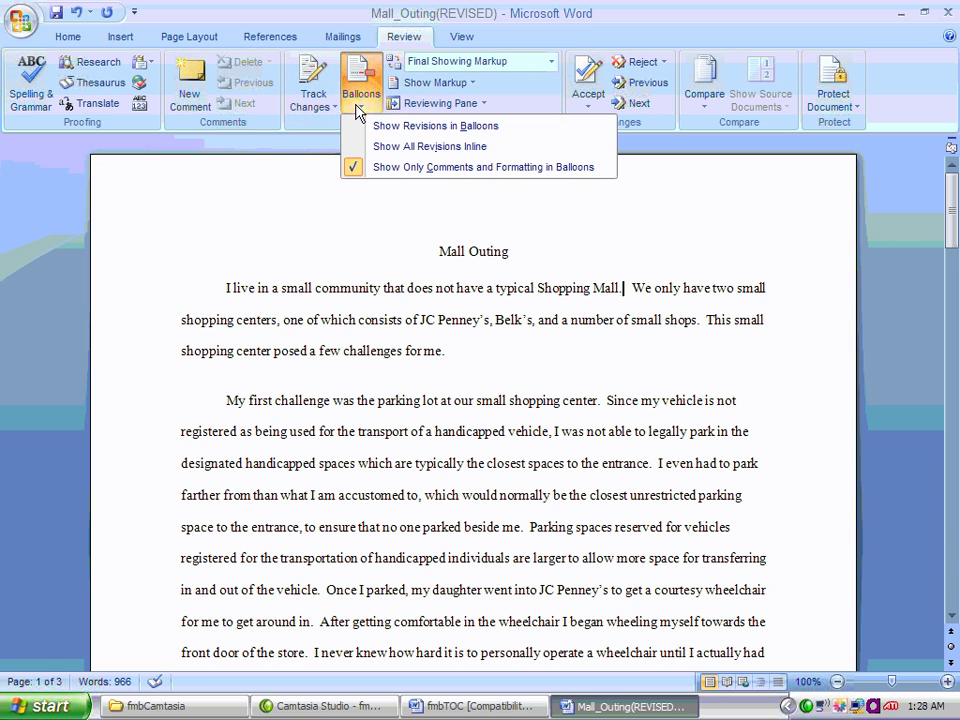
pyautogui.click(358, 192)
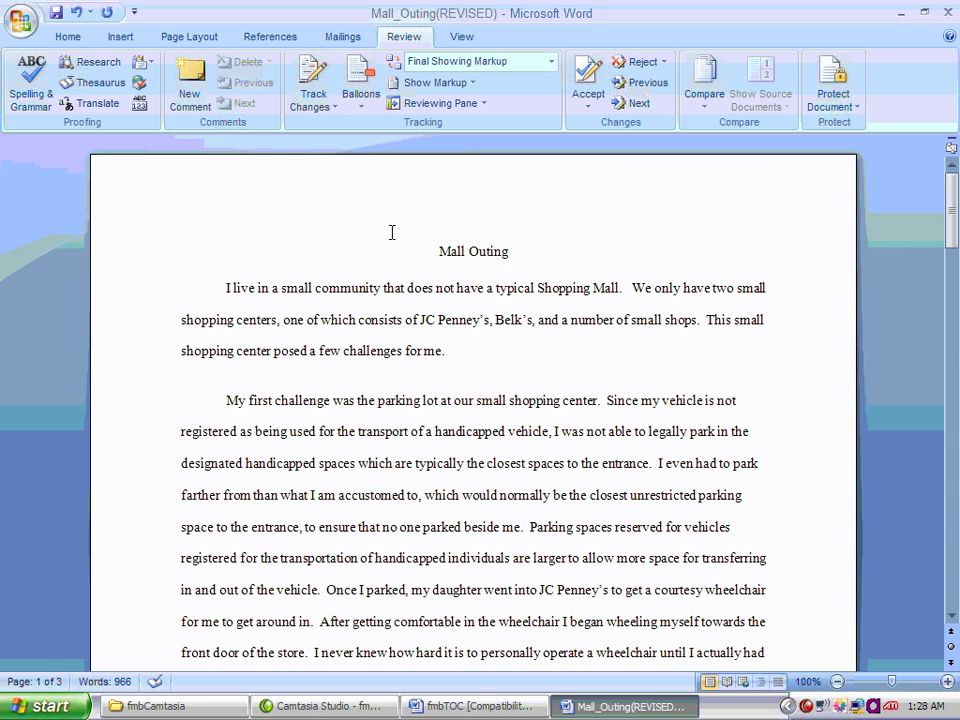
# Replace the period after "Shopping Mall" in the first paragraph with a comma
pyautogui.press('BackSpace')
pyautogui.write(',')
pyautogui.click(564, 350)
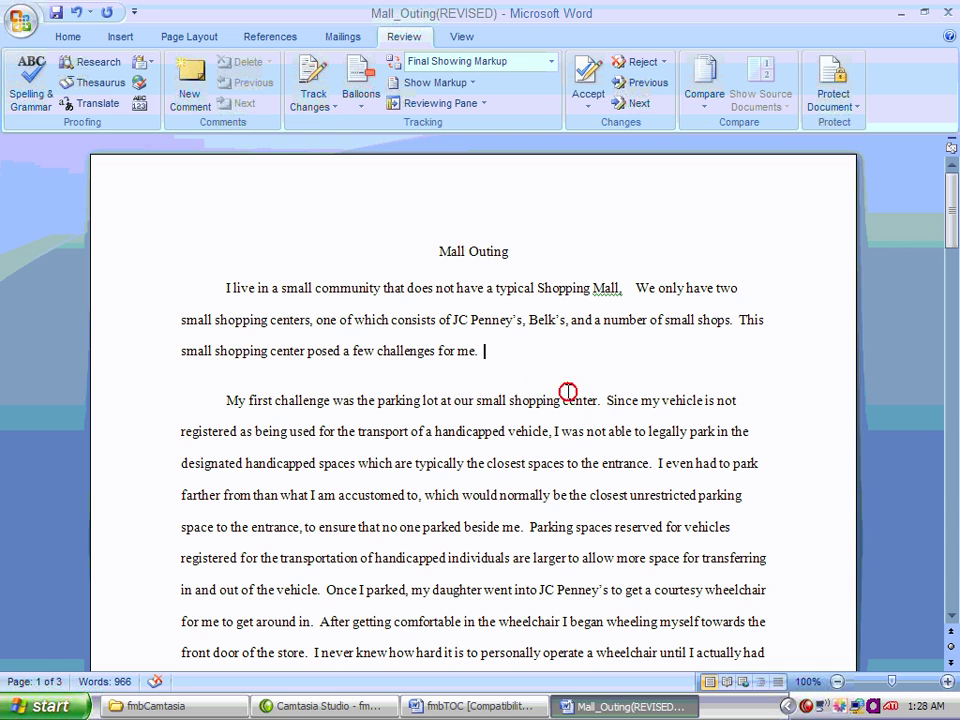
pyautogui.click(551, 62)
pyautogui.click(553, 63)
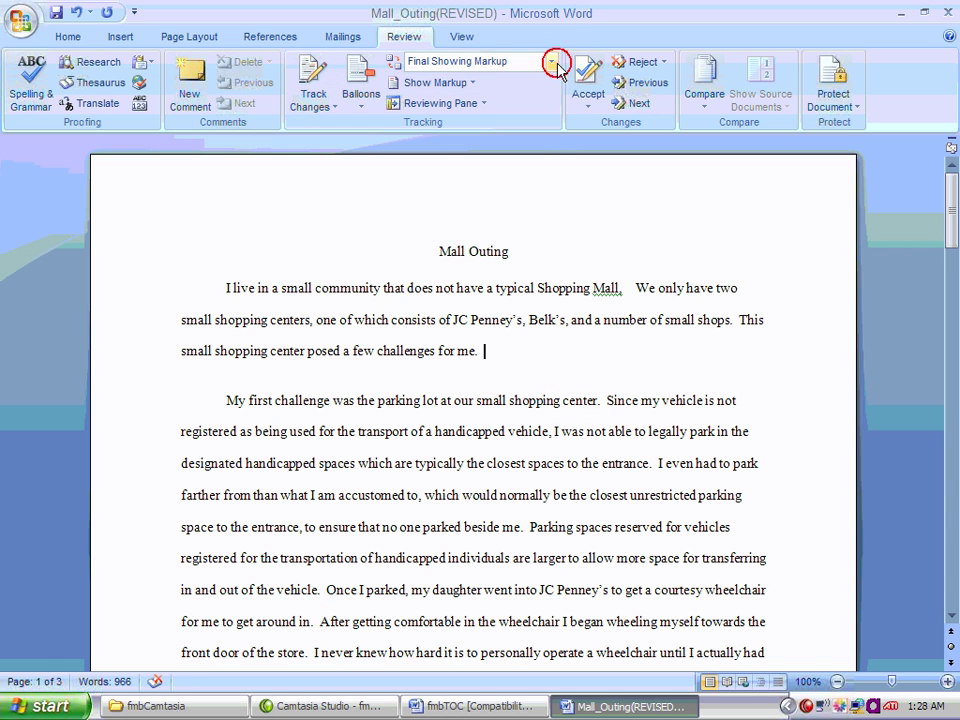
pyautogui.click(400, 65)
pyautogui.click(575, 212)
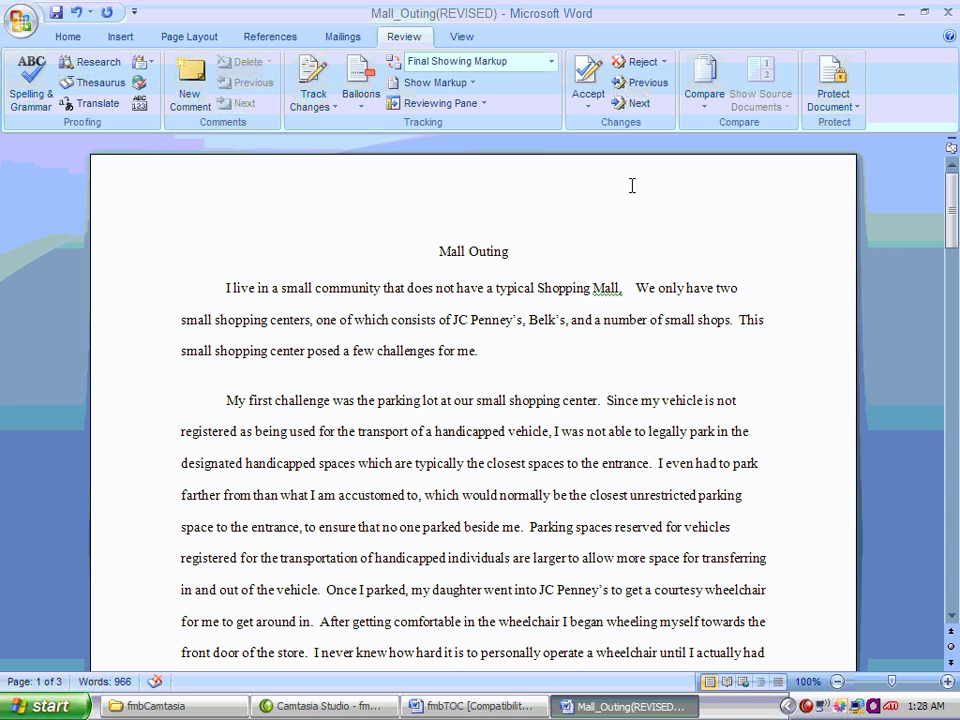
# Try to accept a tracked change and move to the next one, and check the document for further changes
pyautogui.click(590, 97)
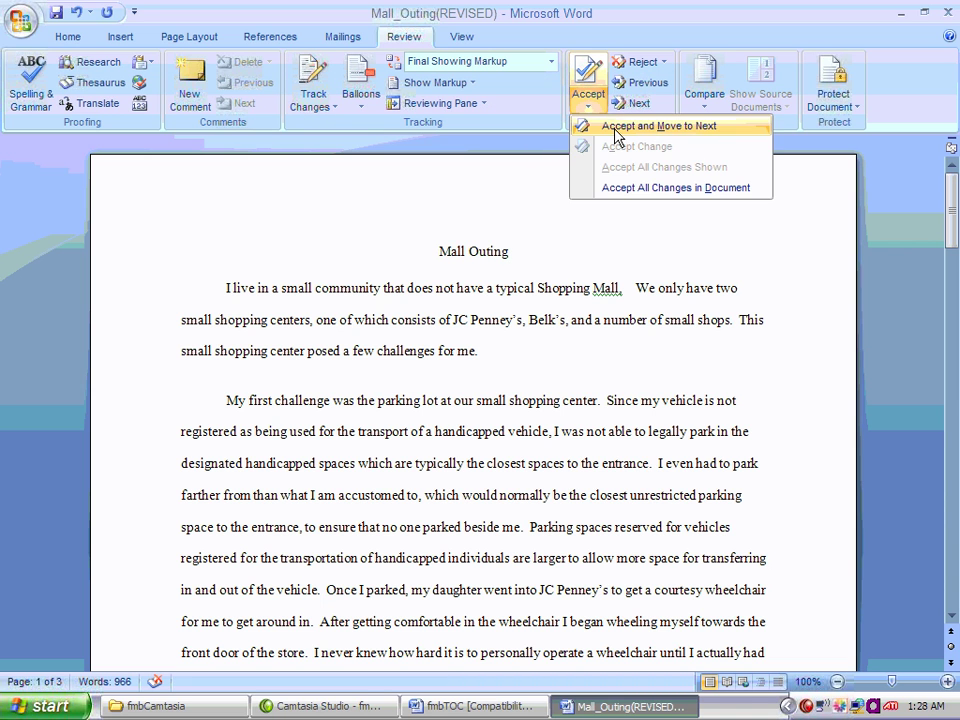
pyautogui.click(617, 127)
pyautogui.click(486, 406)
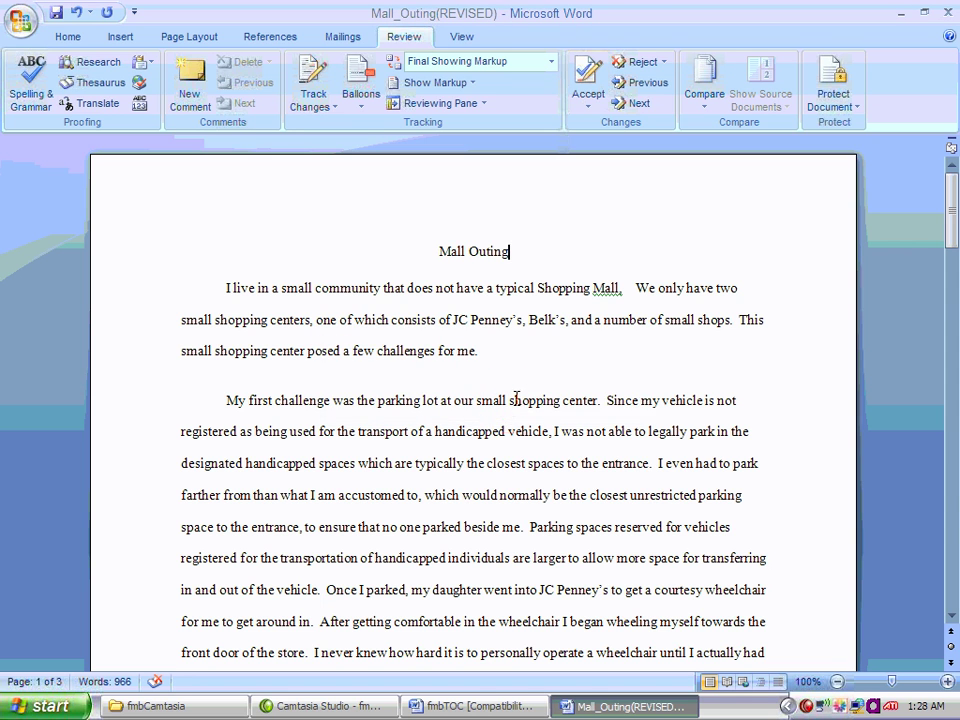
pyautogui.click(624, 102)
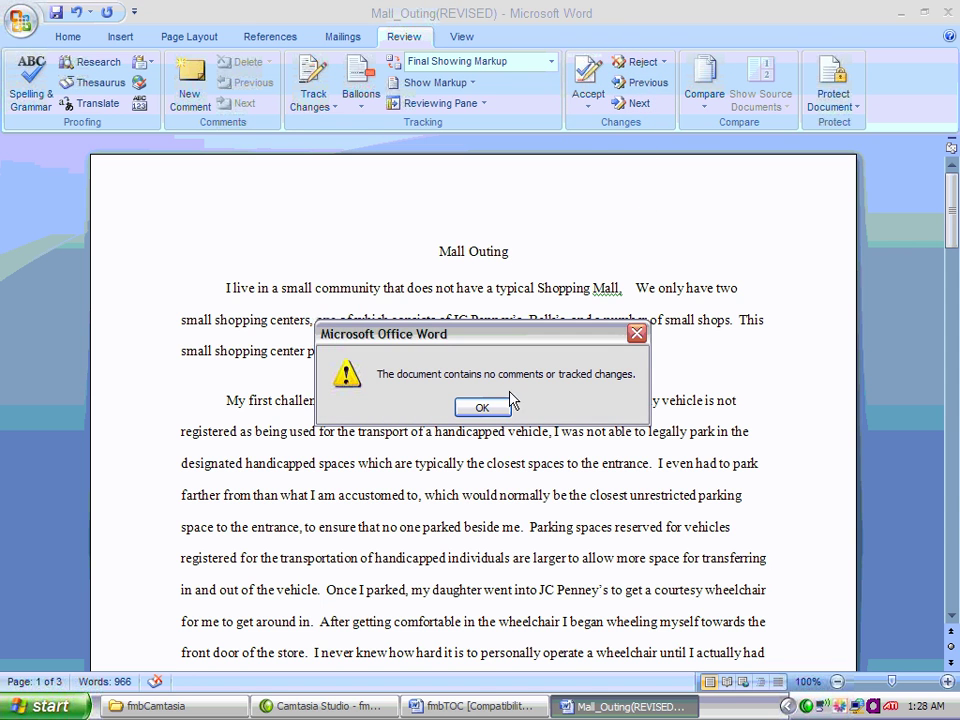
pyautogui.click(488, 402)
pyautogui.click(458, 350)
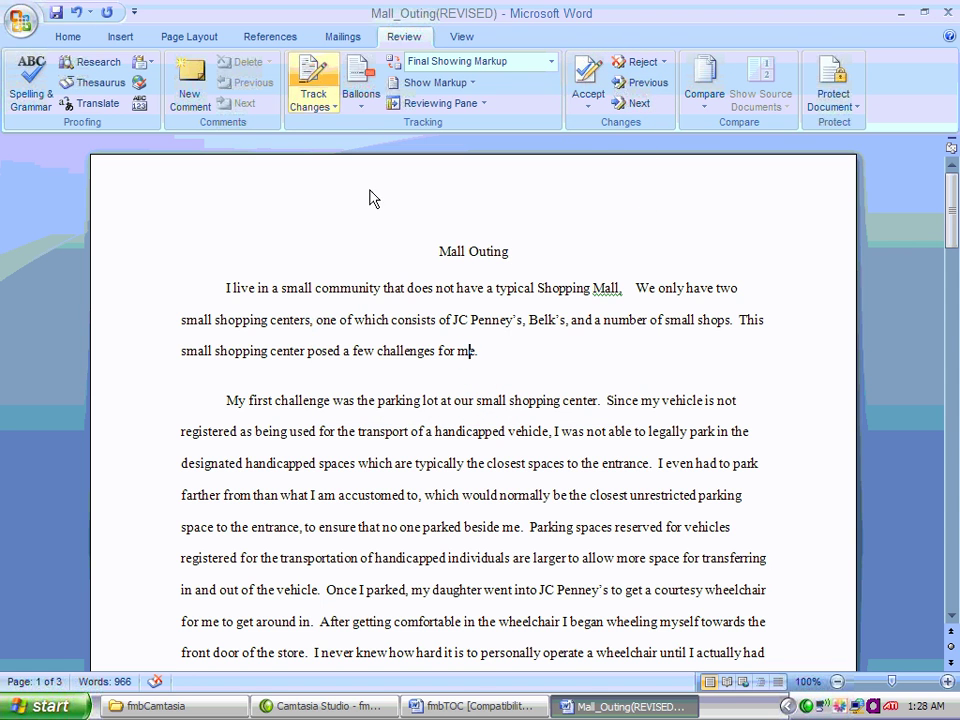
# Run the spelling and grammar check, accepting the suggestions "Mall;" and "we" in the first paragraph
pyautogui.click(33, 88)
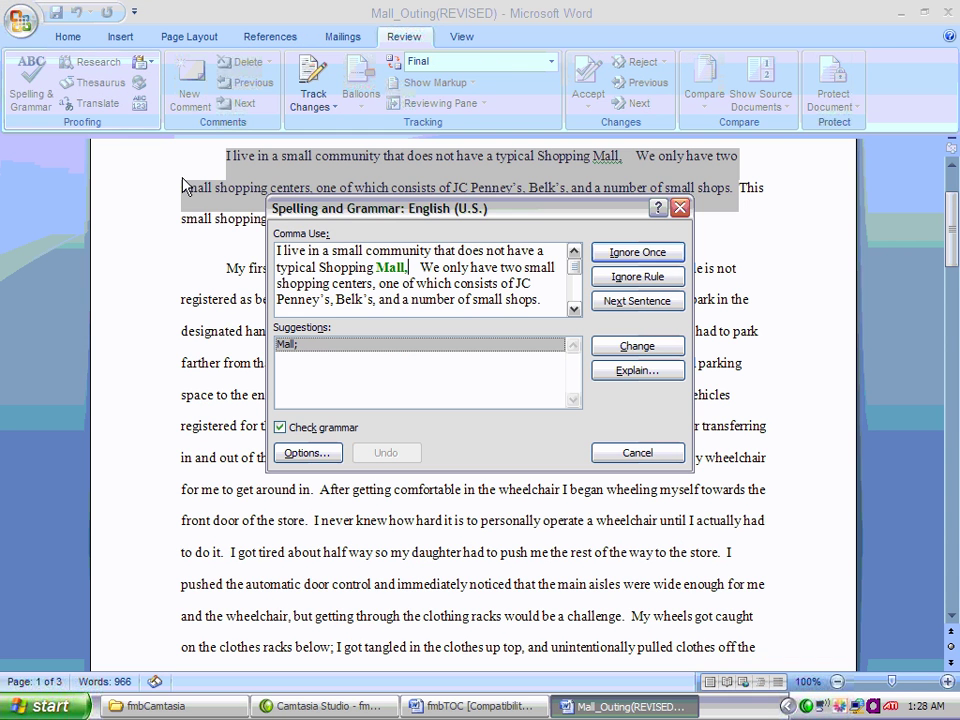
pyautogui.click(636, 347)
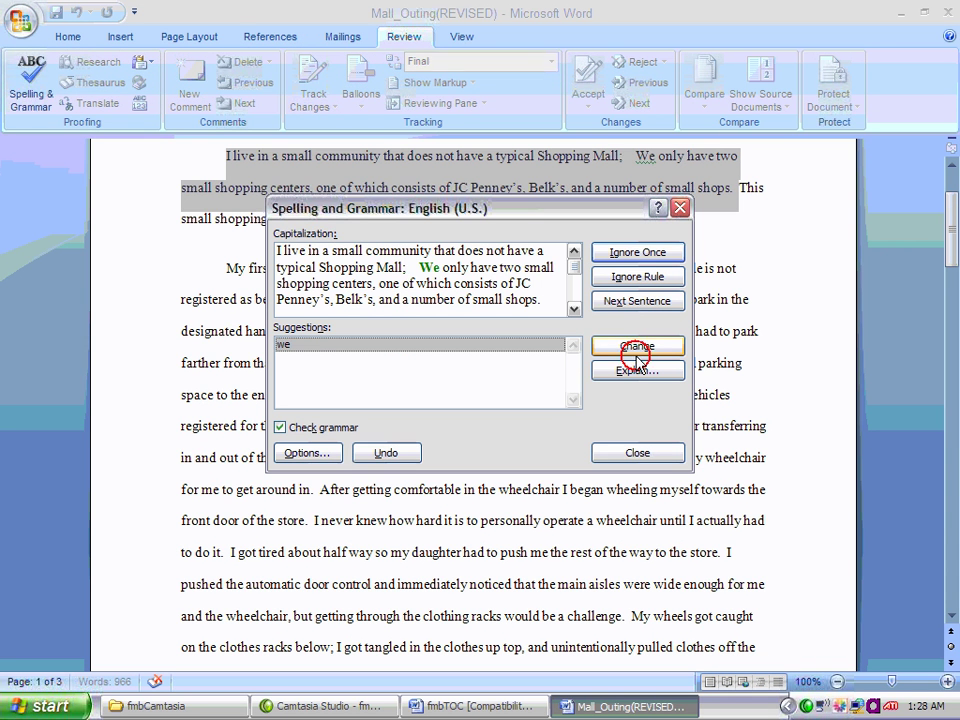
pyautogui.click(634, 349)
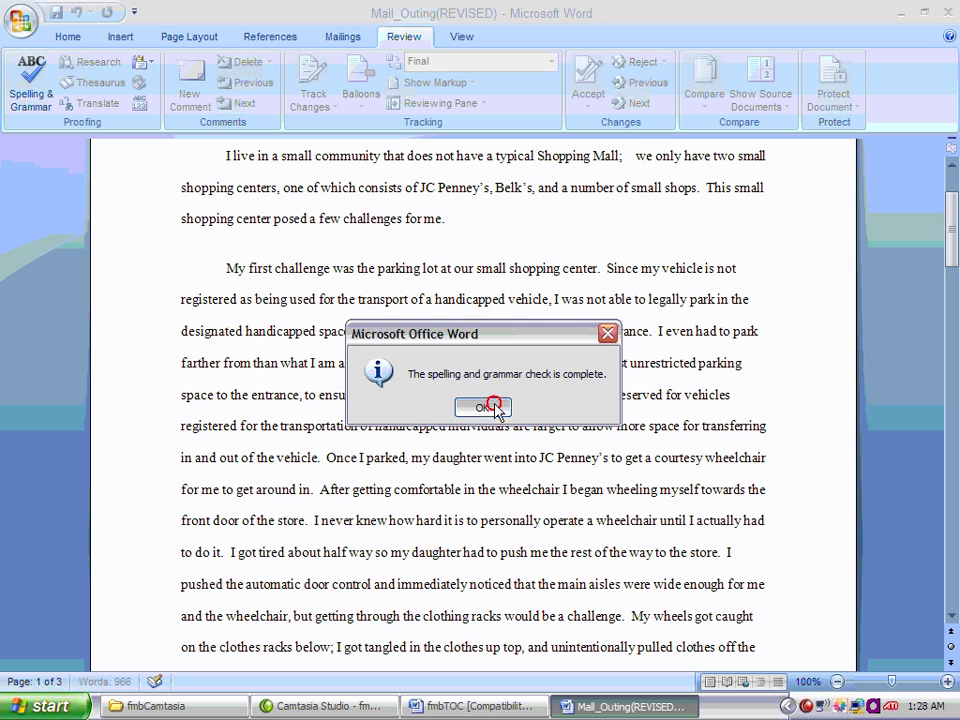
pyautogui.click(485, 407)
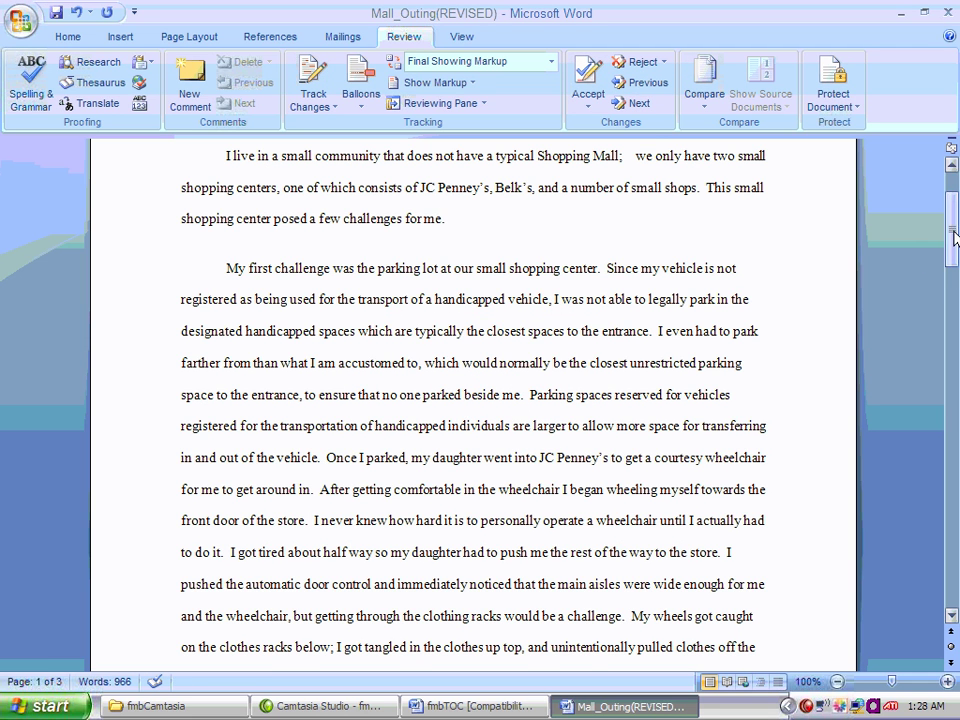
# Try to reject a tracked change from the document's title onward, and view the available document comparison options
pyautogui.moveTo(950, 218); pyautogui.dragTo(950, 186)
pyautogui.click(660, 193)
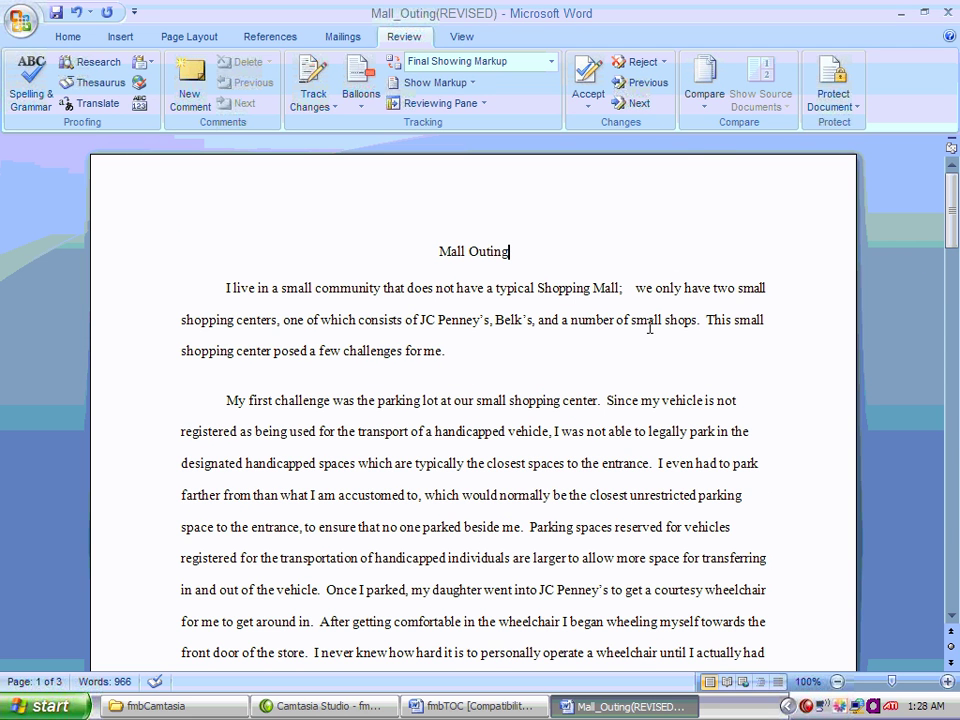
pyautogui.click(626, 61)
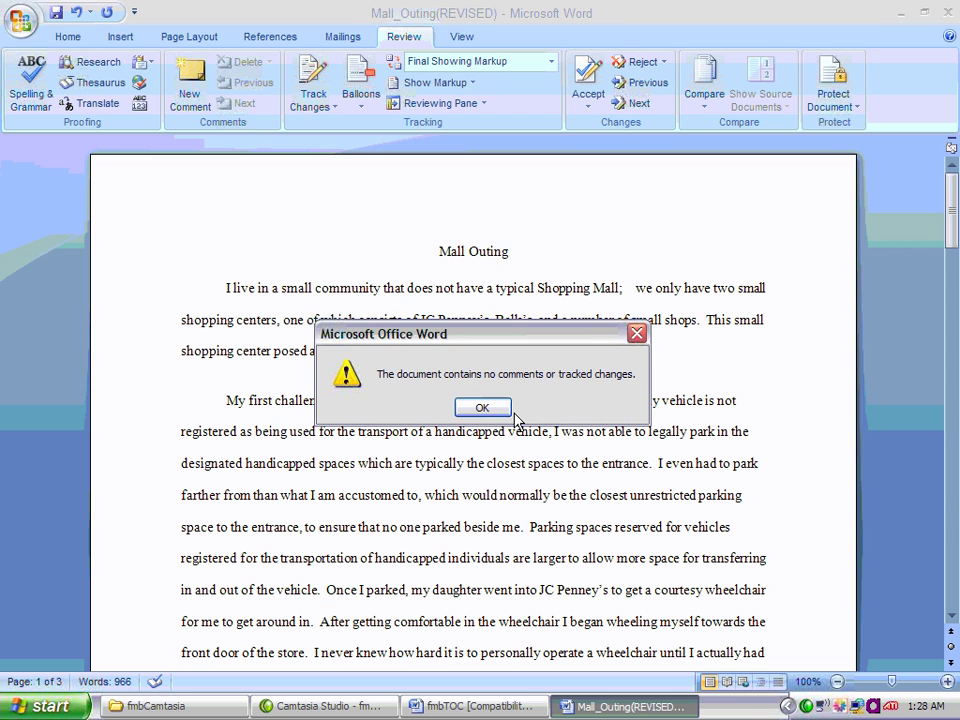
pyautogui.click(495, 411)
pyautogui.click(700, 66)
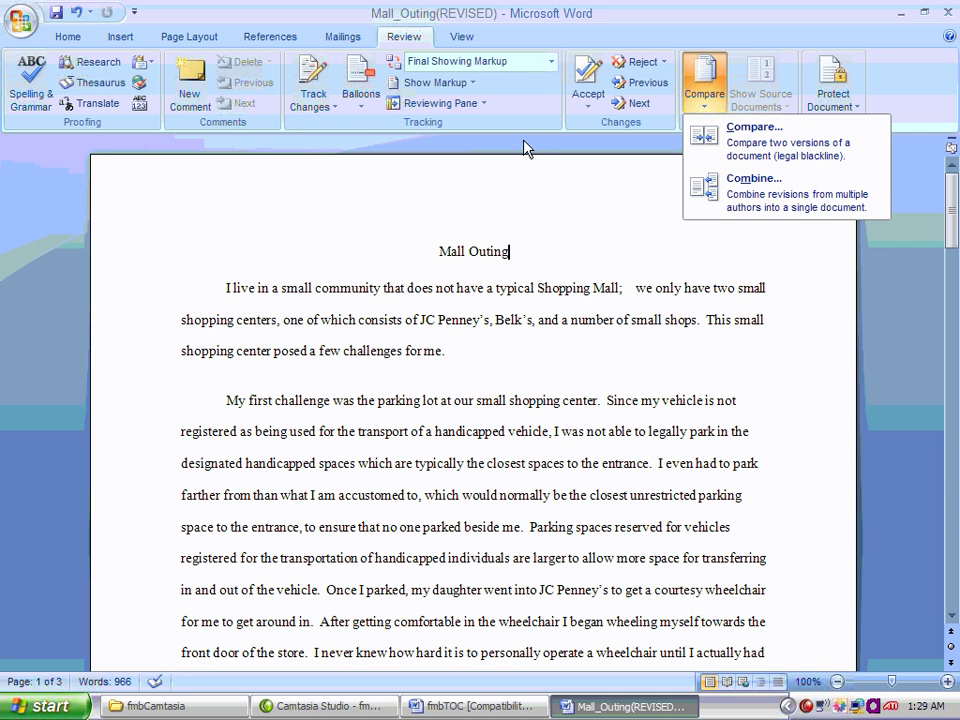
# Switch the page orientation to Landscape and back to Portrait
pyautogui.click(186, 42)
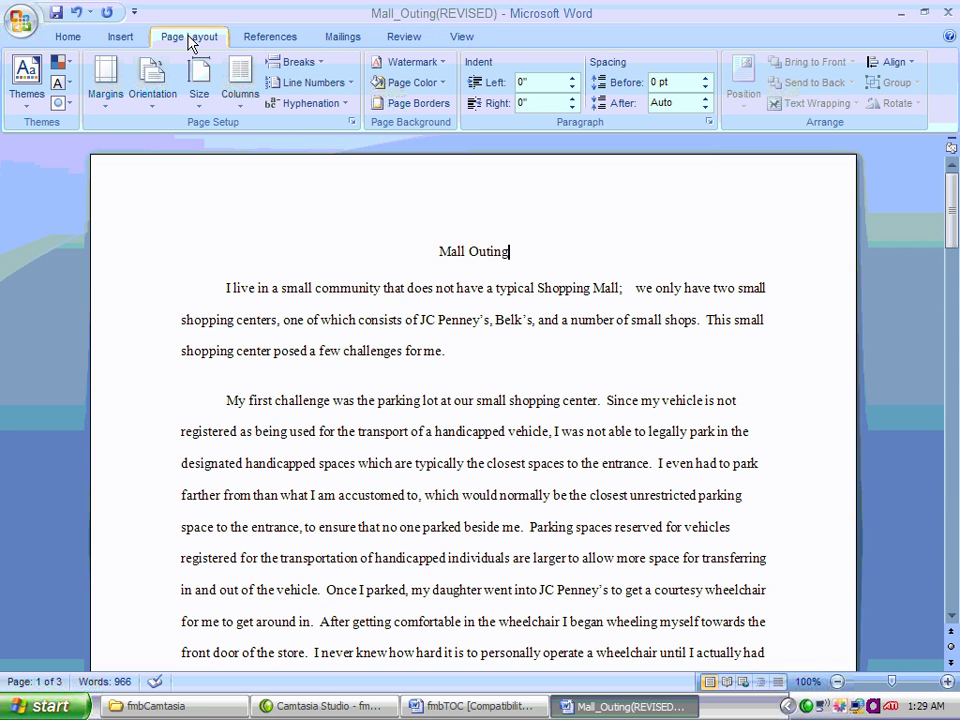
pyautogui.click(155, 88)
pyautogui.click(212, 176)
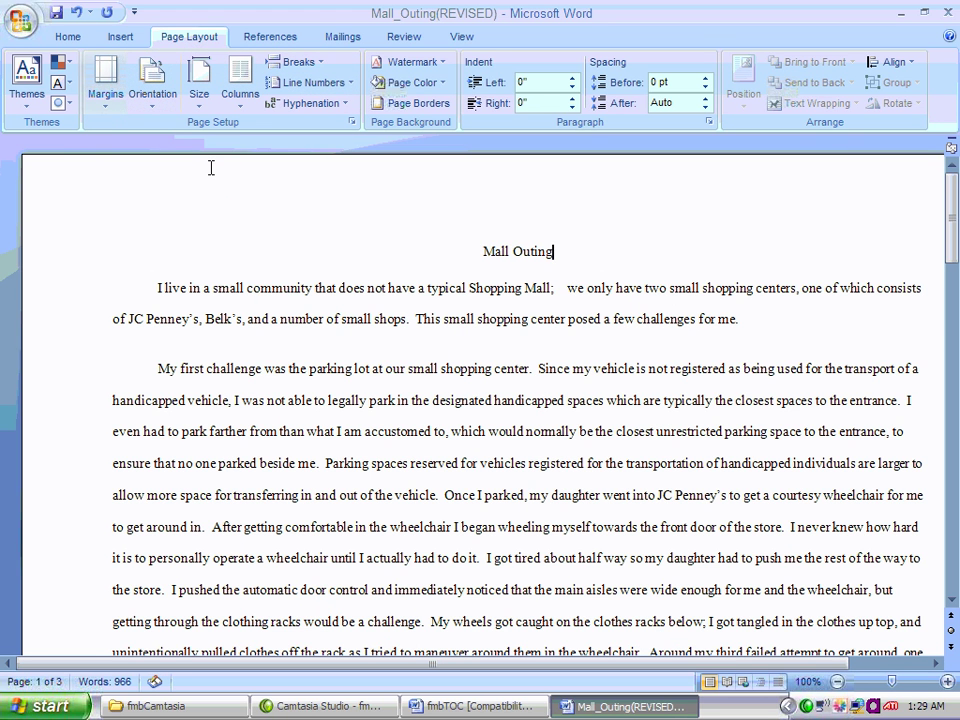
pyautogui.click(152, 90)
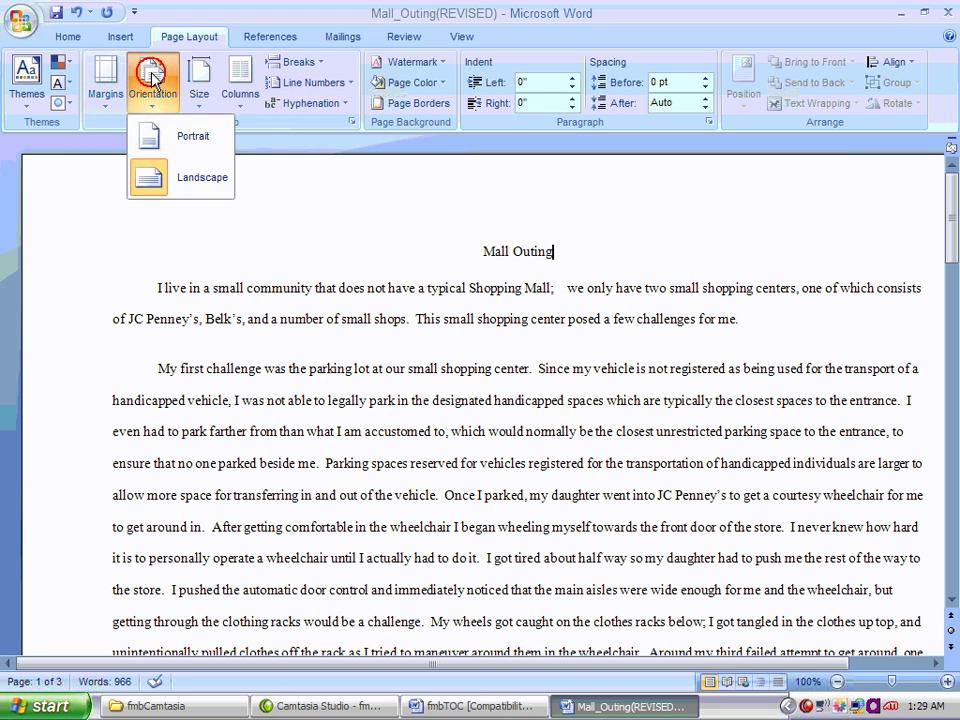
pyautogui.click(163, 132)
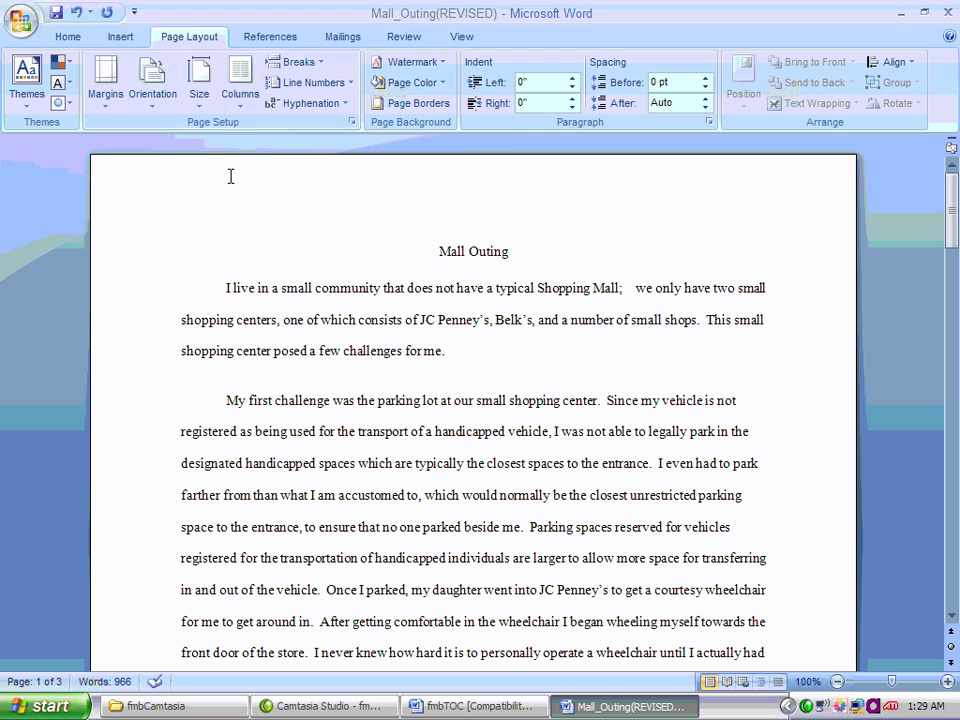
# Try the two- and three-column layouts on the document and finish with the Right column preset
pyautogui.click(243, 88)
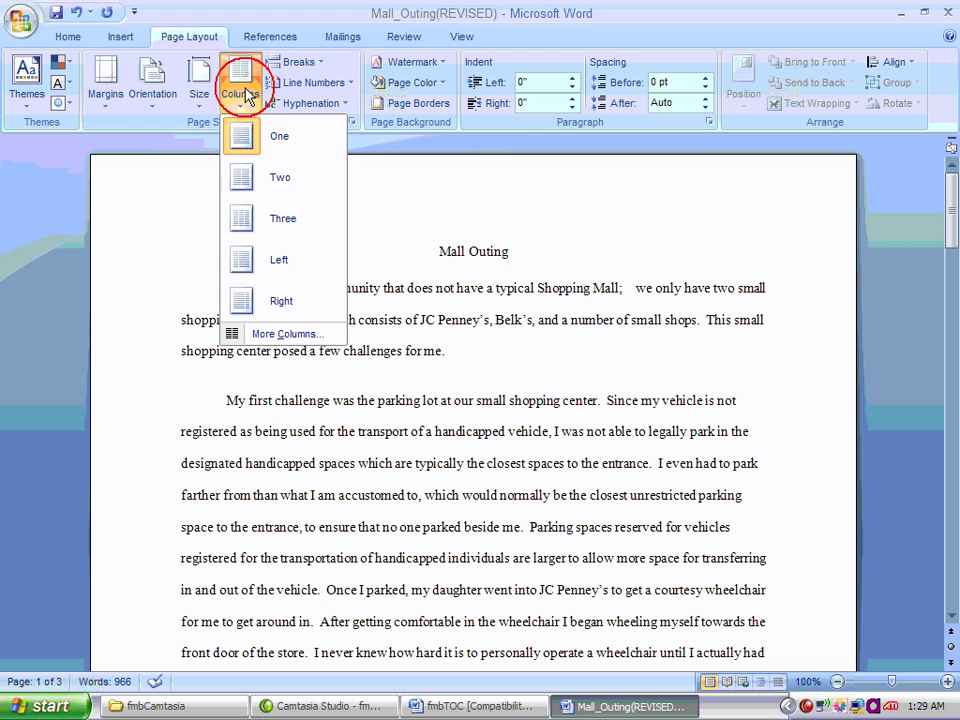
pyautogui.click(247, 174)
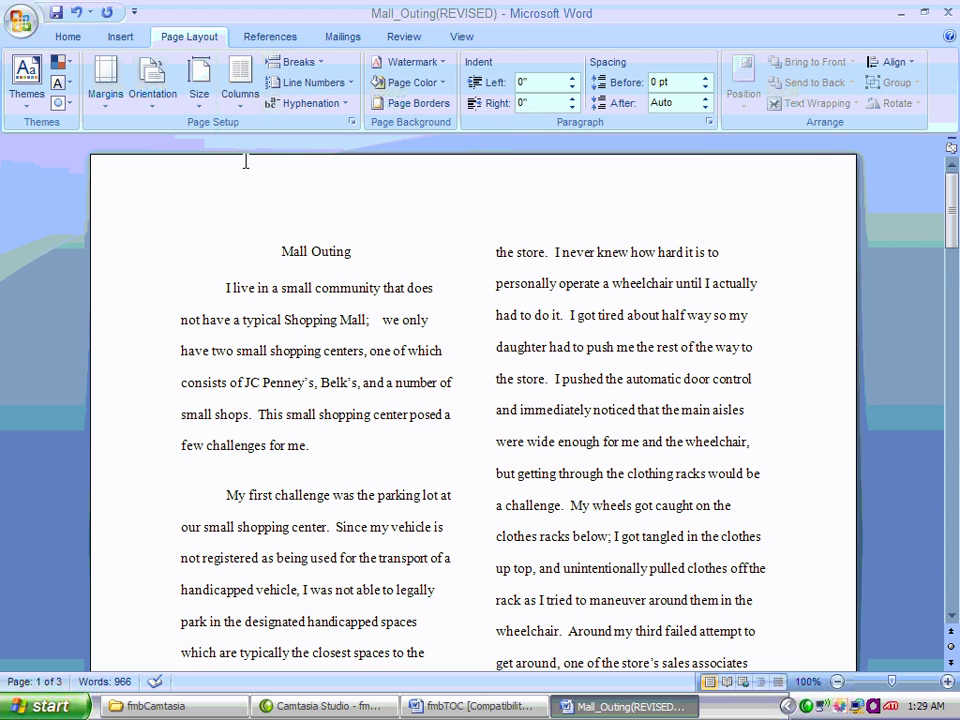
pyautogui.click(242, 84)
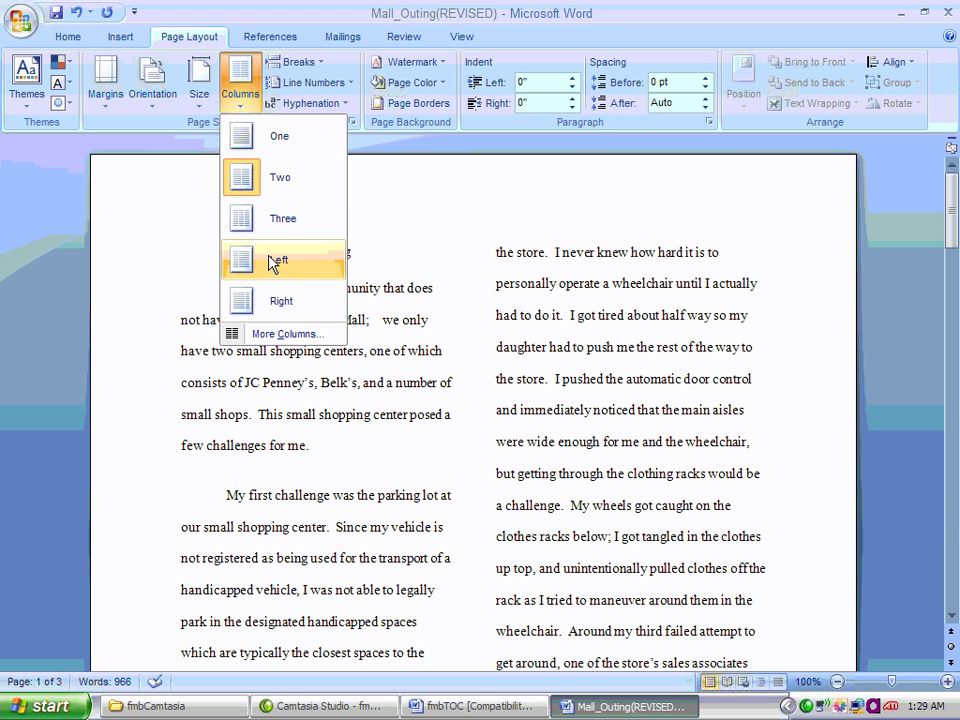
pyautogui.click(272, 220)
pyautogui.click(245, 84)
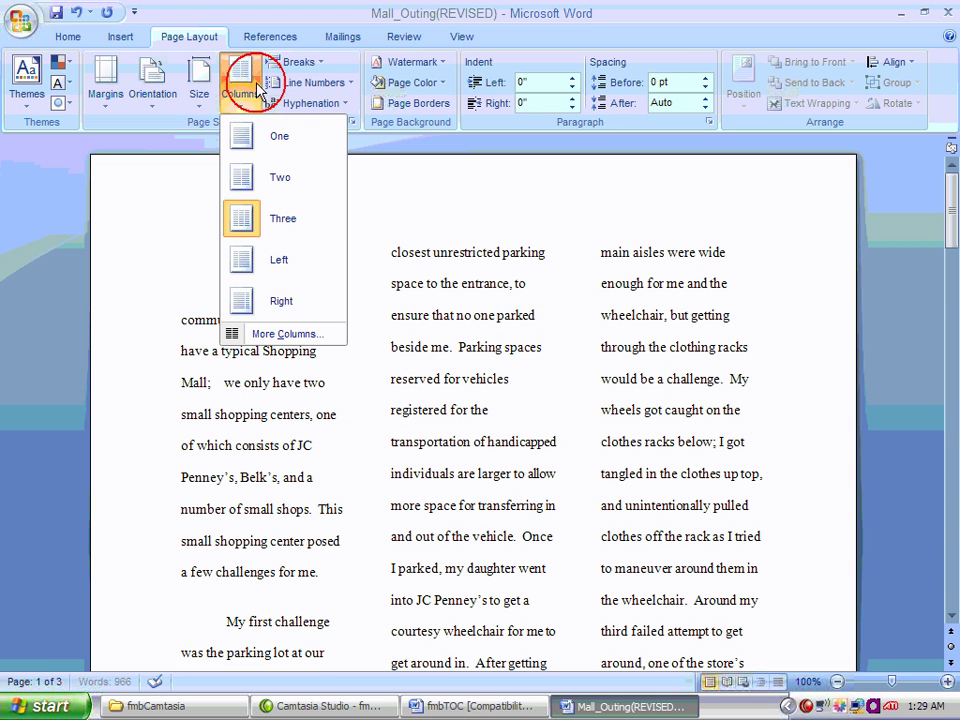
pyautogui.click(302, 311)
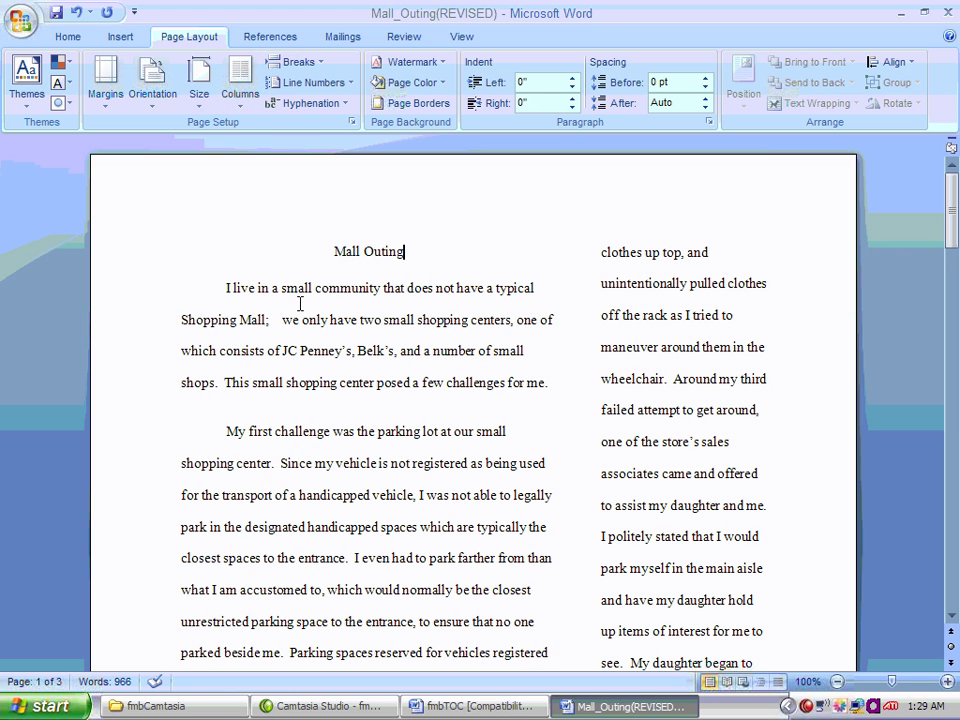
# View the available page and section break types, and add Continuous line numbers to the document
pyautogui.click(312, 63)
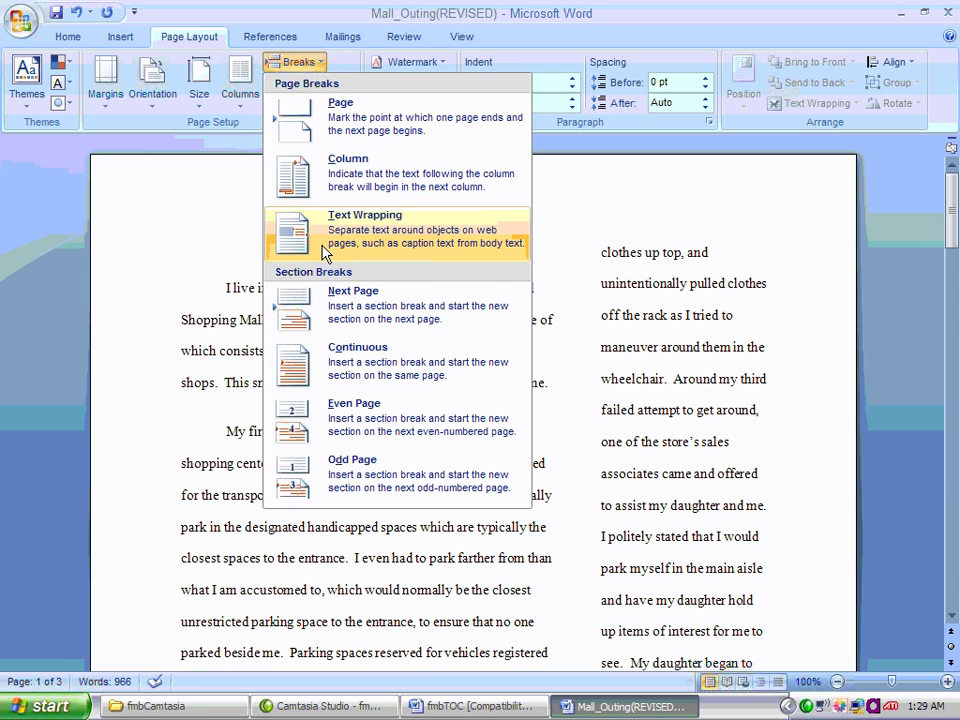
pyautogui.click(317, 17)
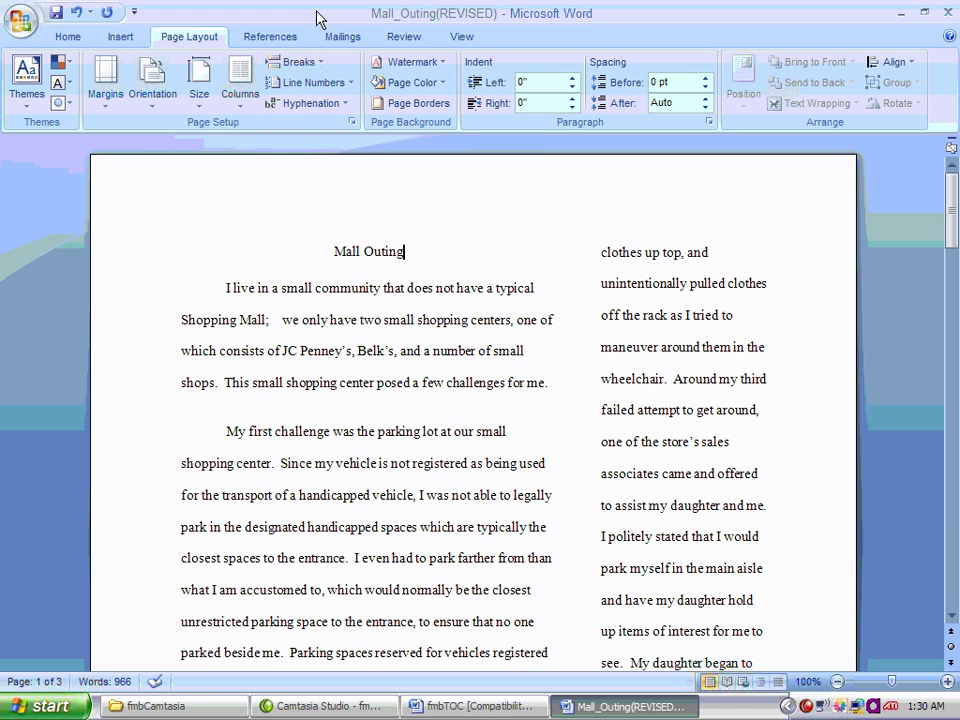
pyautogui.click(315, 82)
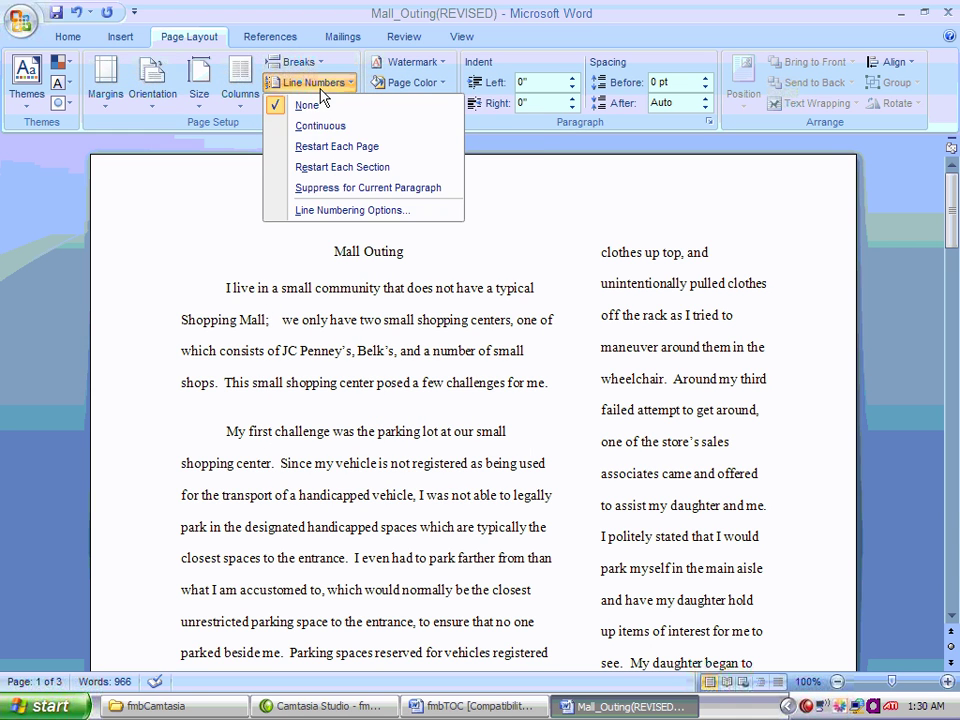
pyautogui.click(320, 127)
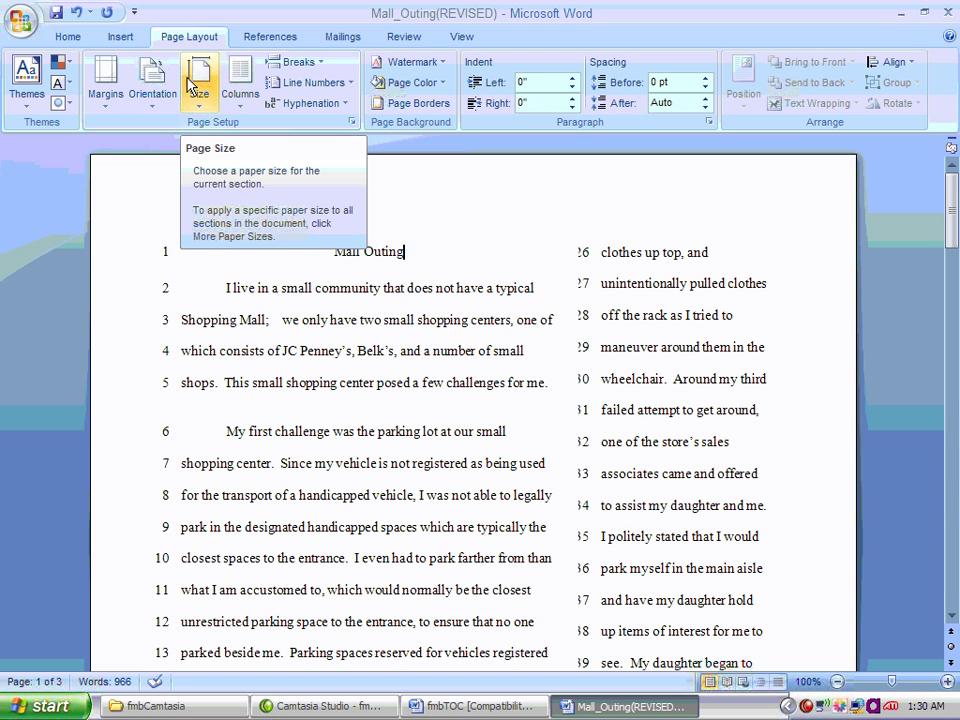
pyautogui.rightClick(806, 708)
pyautogui.click(781, 613)
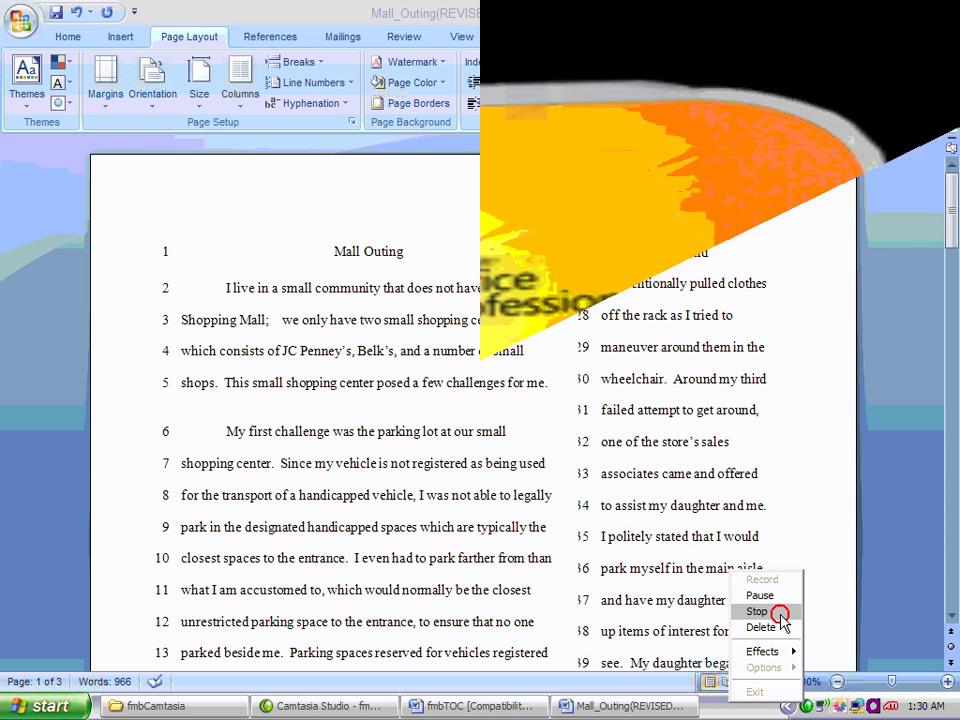